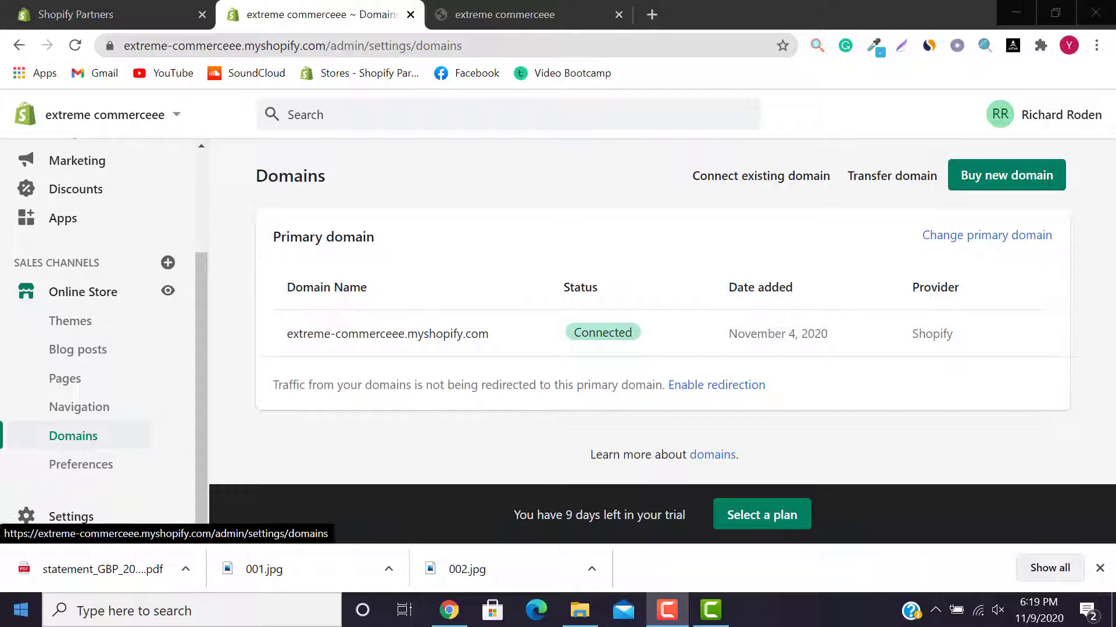
Examine the store's primary domain name and its myshopify.com ending, and compare it with the live storefront's address.
drag(291, 338, 498, 356)
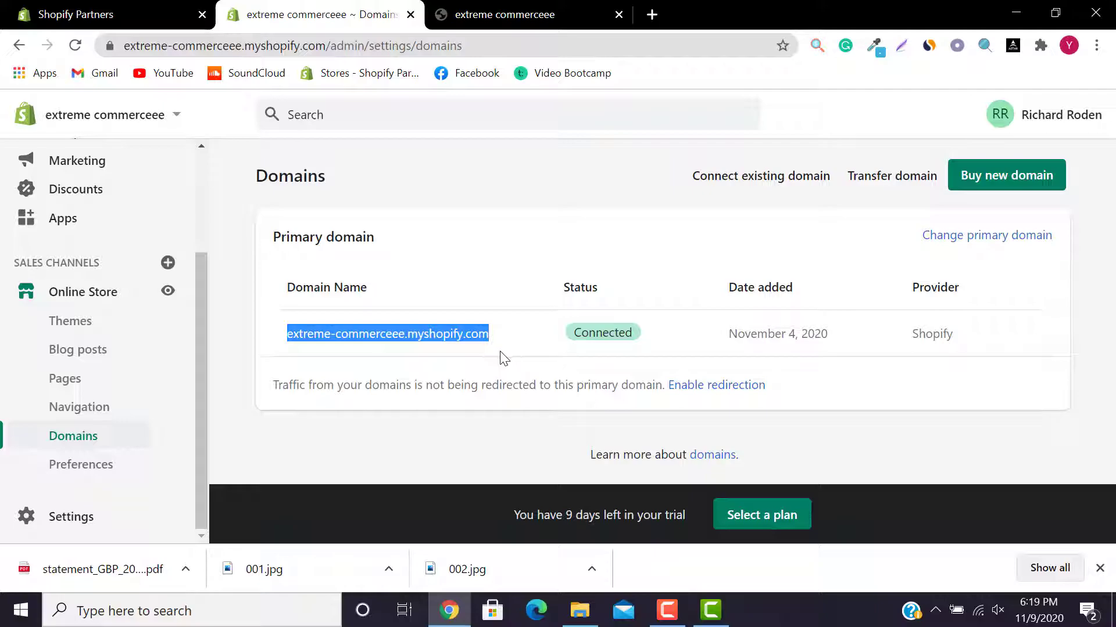
click(498, 357)
drag(403, 337, 509, 348)
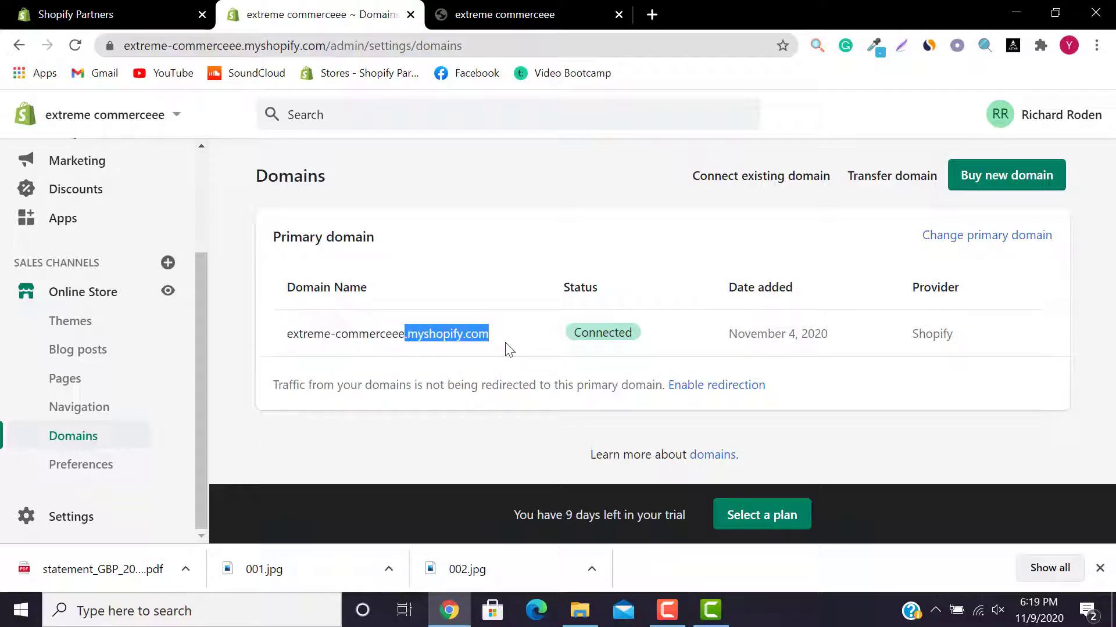
click(509, 349)
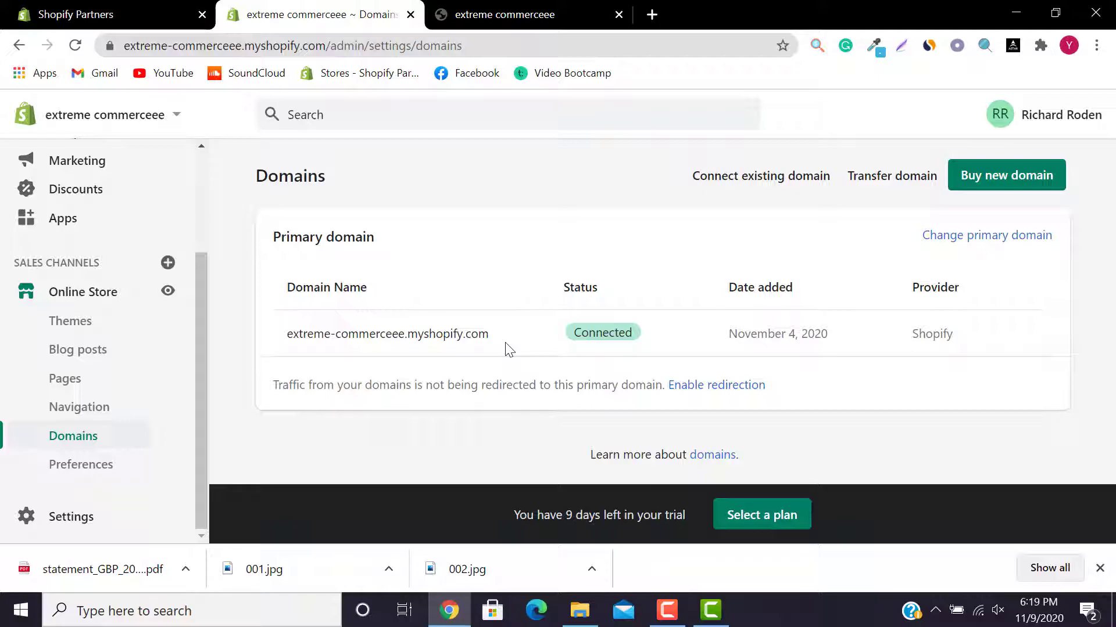
click(538, 13)
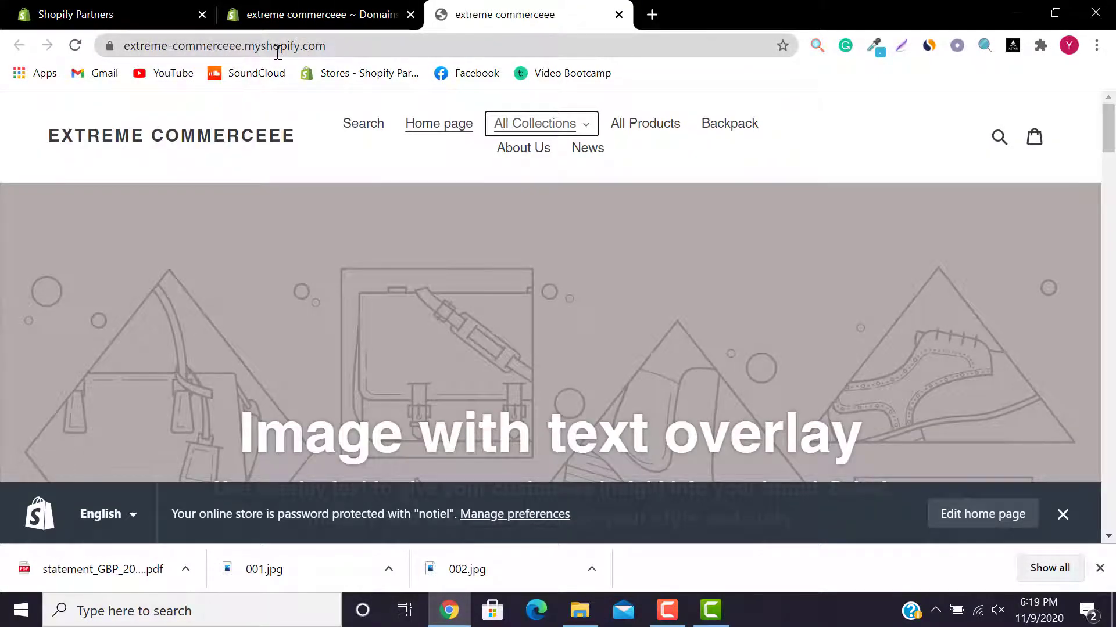
click(298, 7)
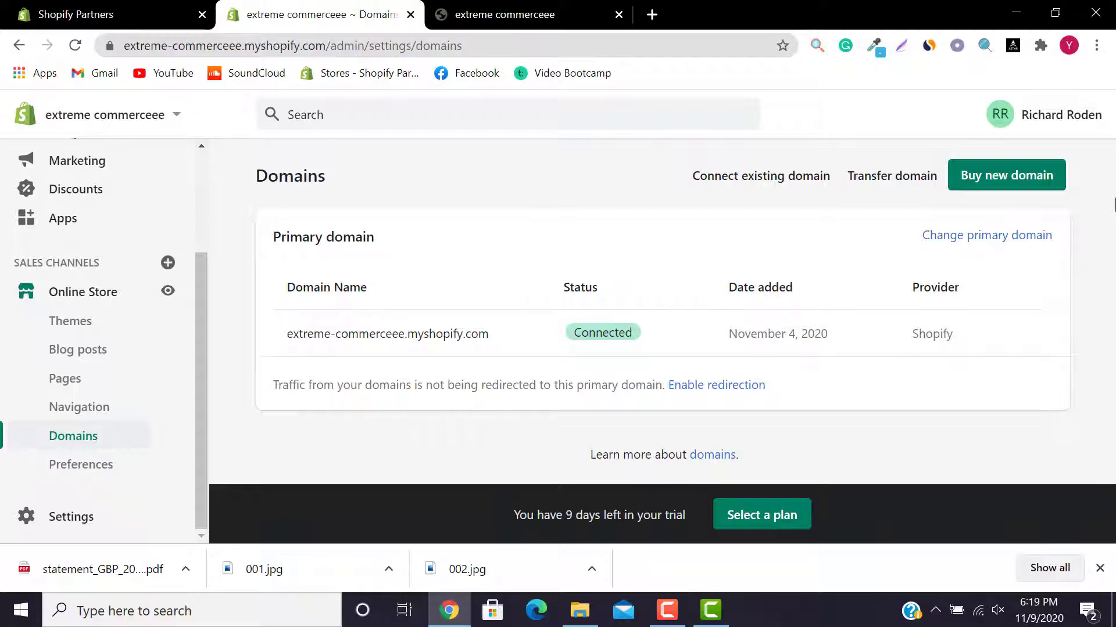
Open the new domain purchase page, search for "extremecommerce" and review which extensions are for sale.
click(1018, 173)
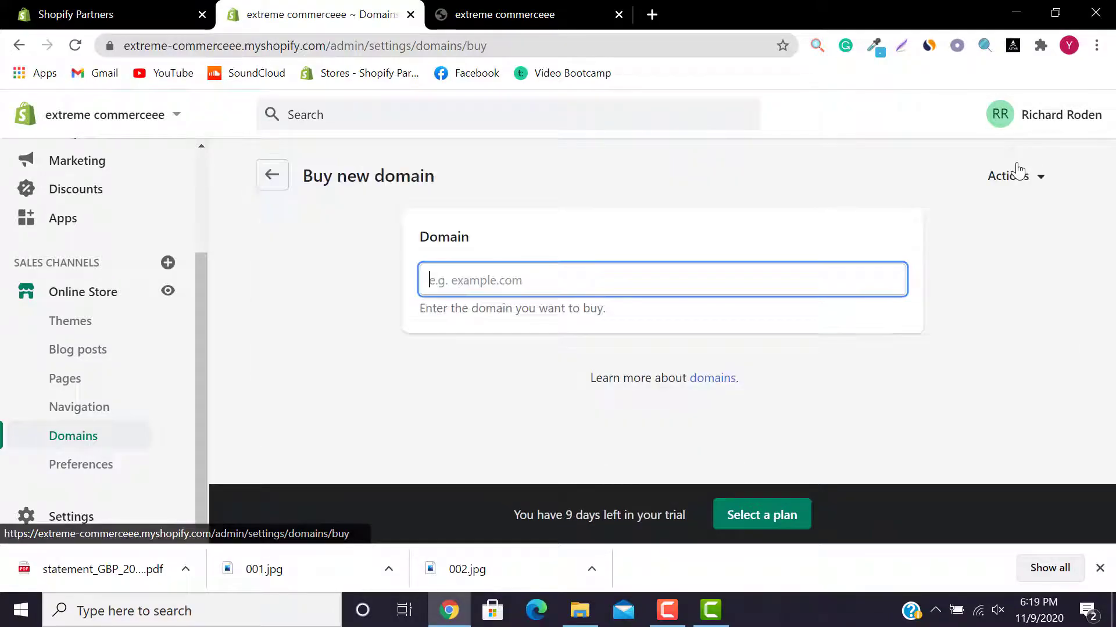
text(extre)
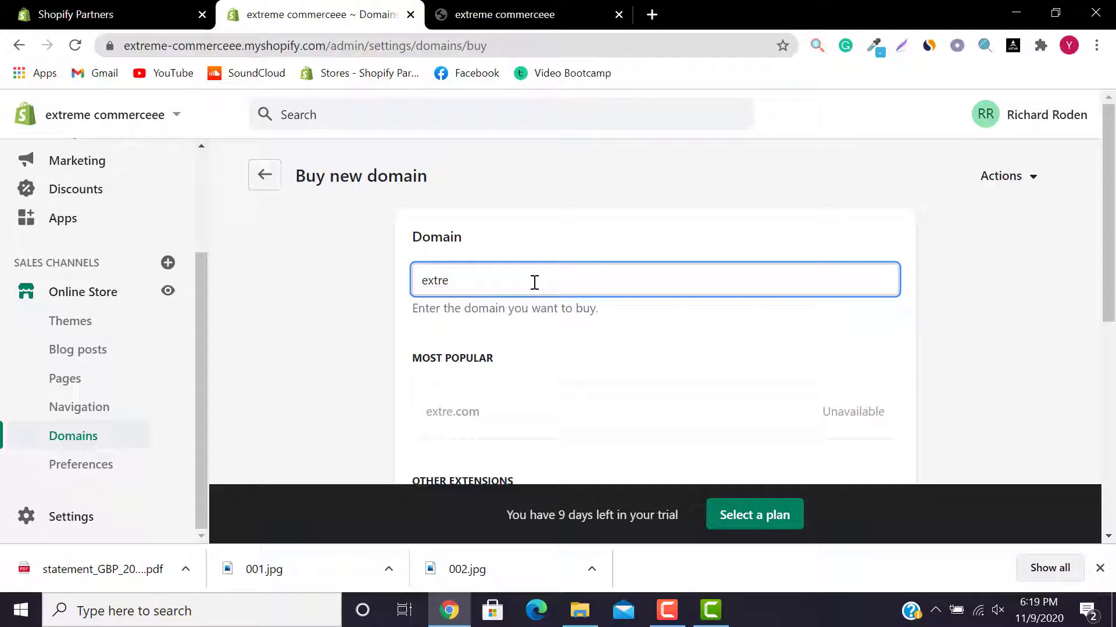
text(mecommerce)
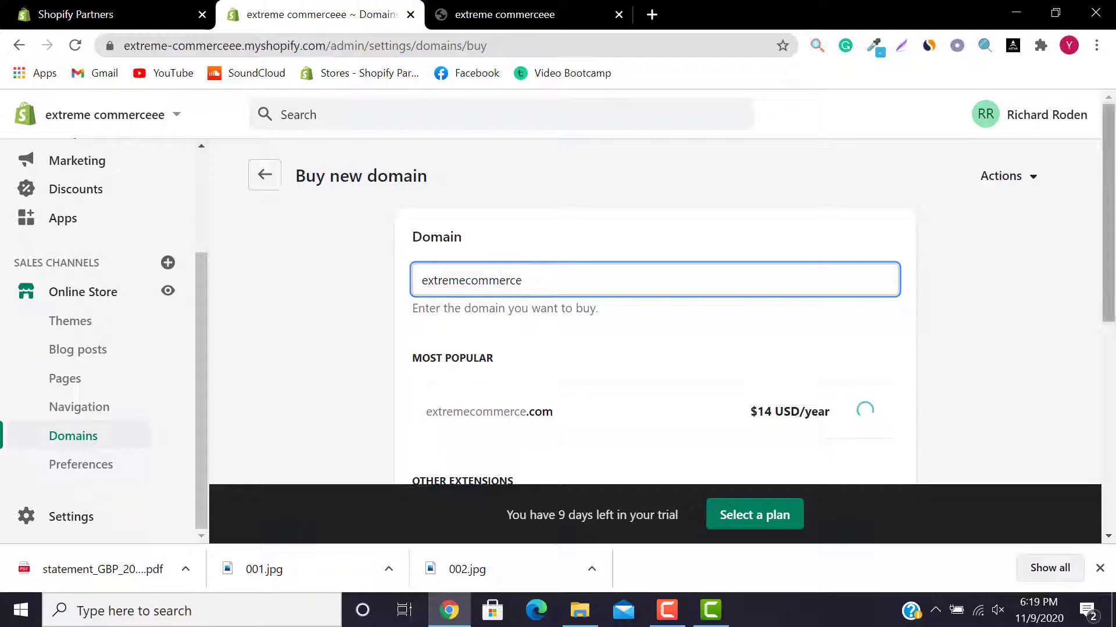
scroll(1108, 215, down, 1)
scroll(450, 213, down, 3)
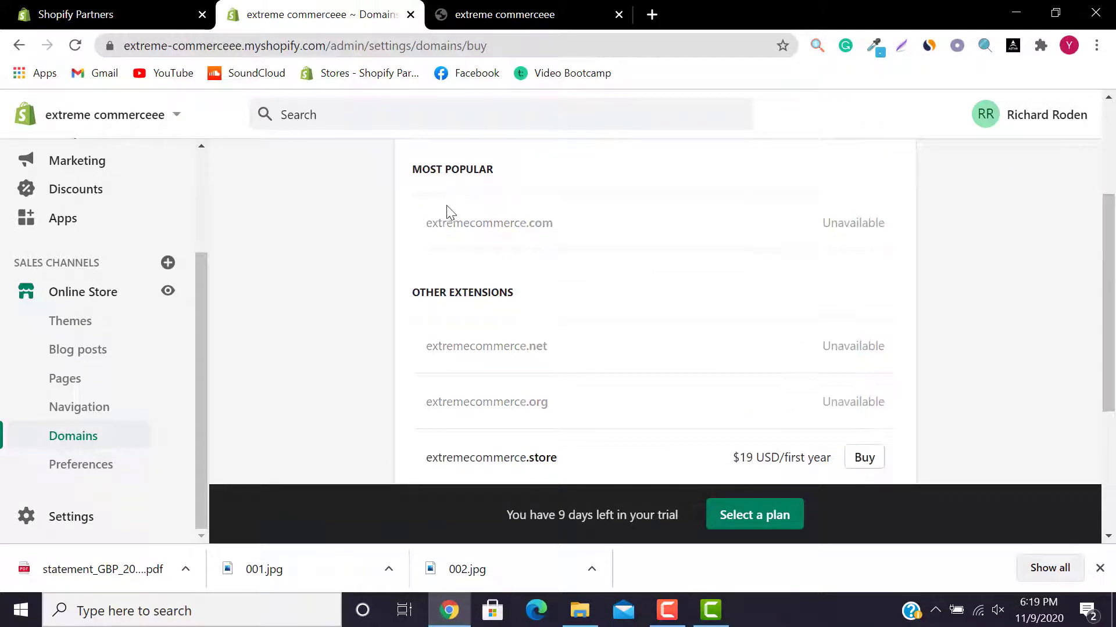
drag(1107, 309, 1111, 445)
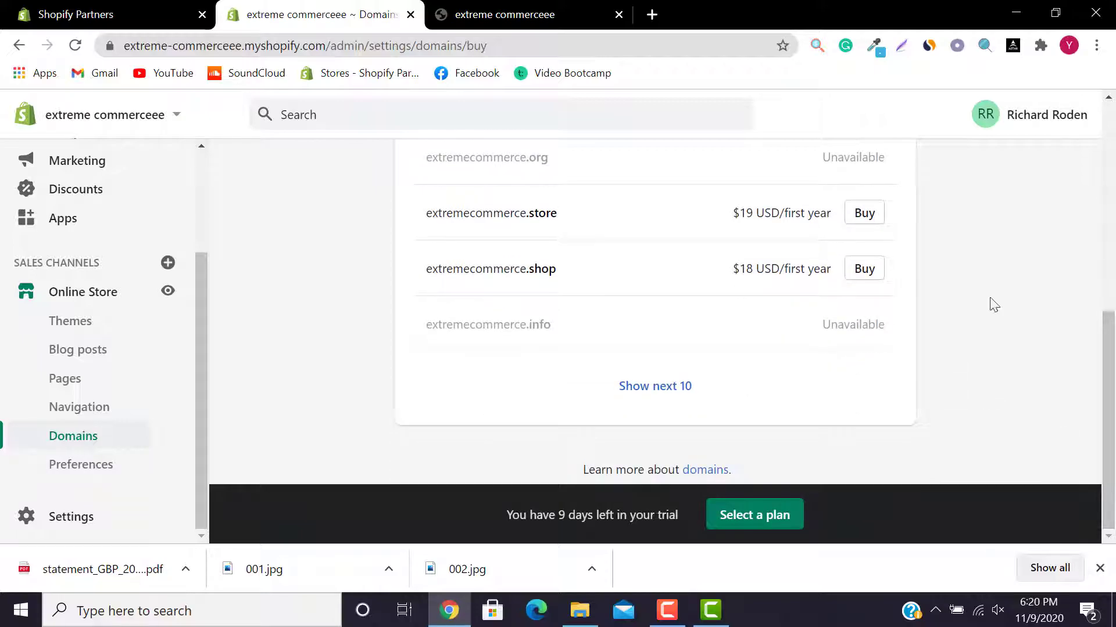
Replace the domain search with "extreme mobiless".
drag(1111, 385, 1113, 177)
drag(555, 275, 393, 269)
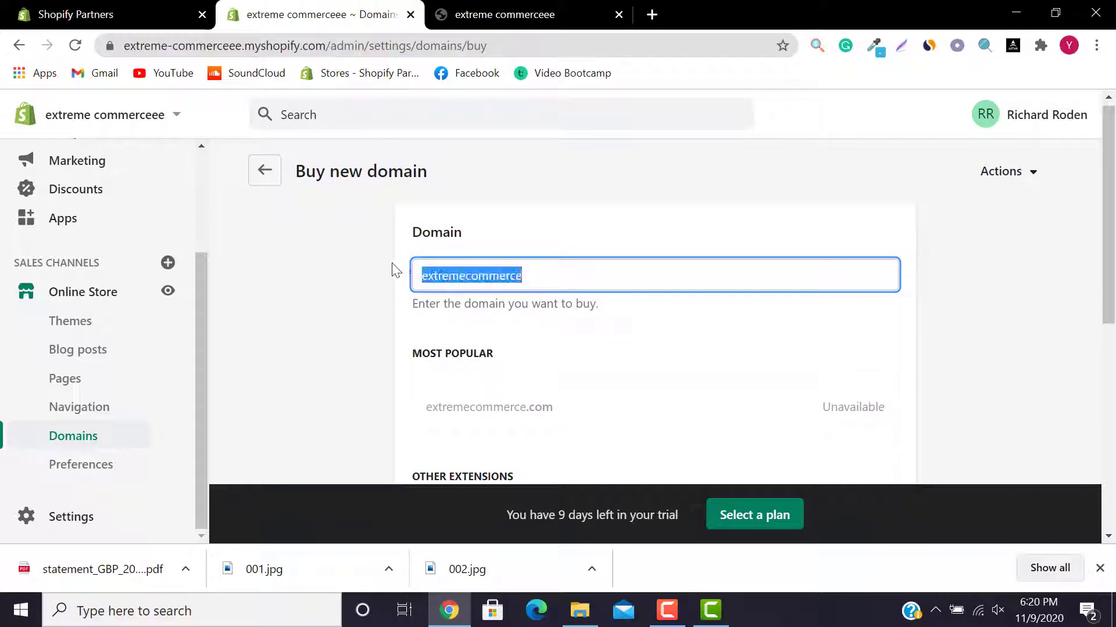
key(BackSpace)
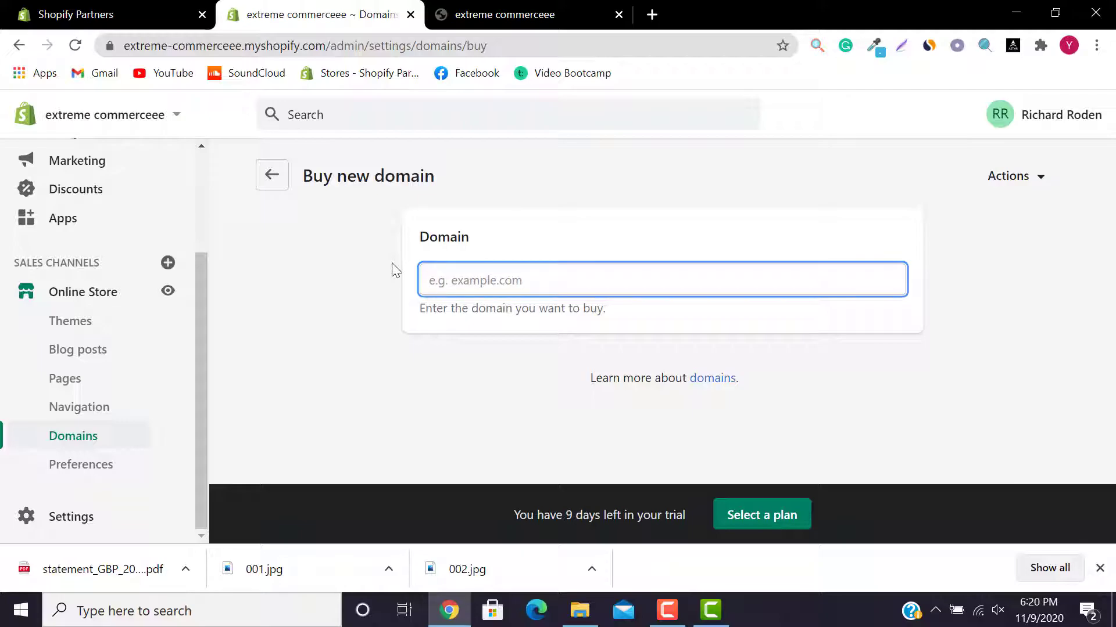
text(extreme)
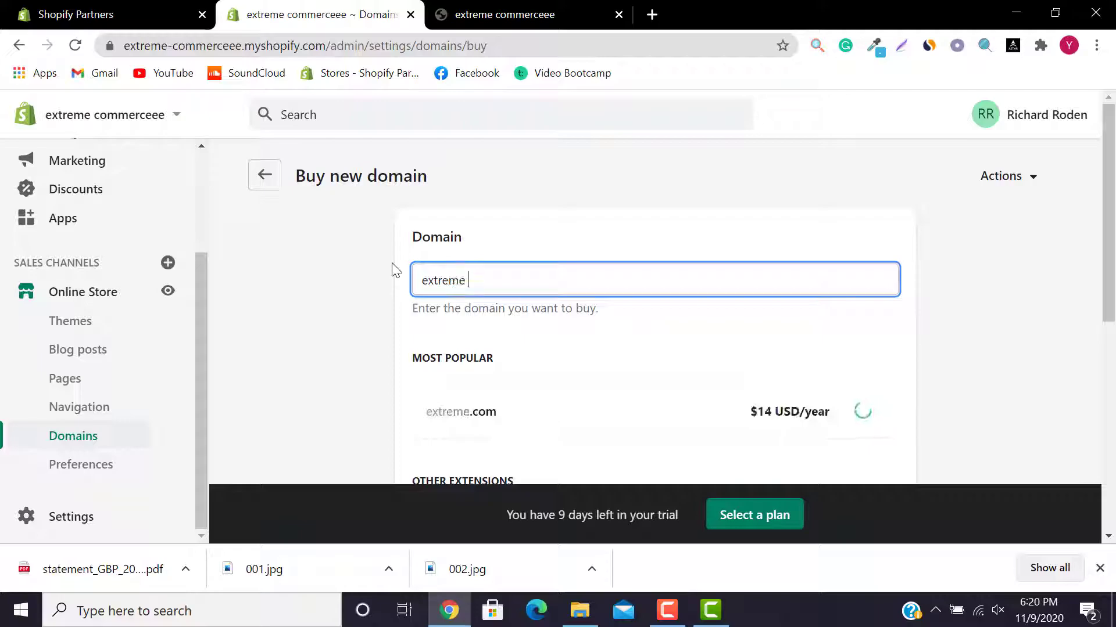
text( mobiles)
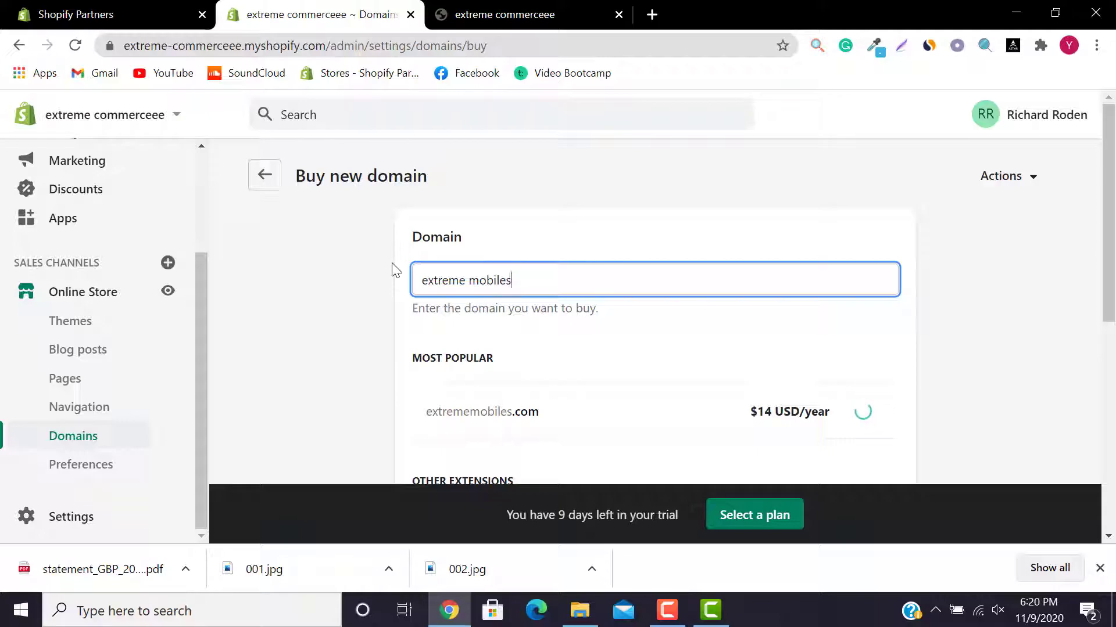
text(s)
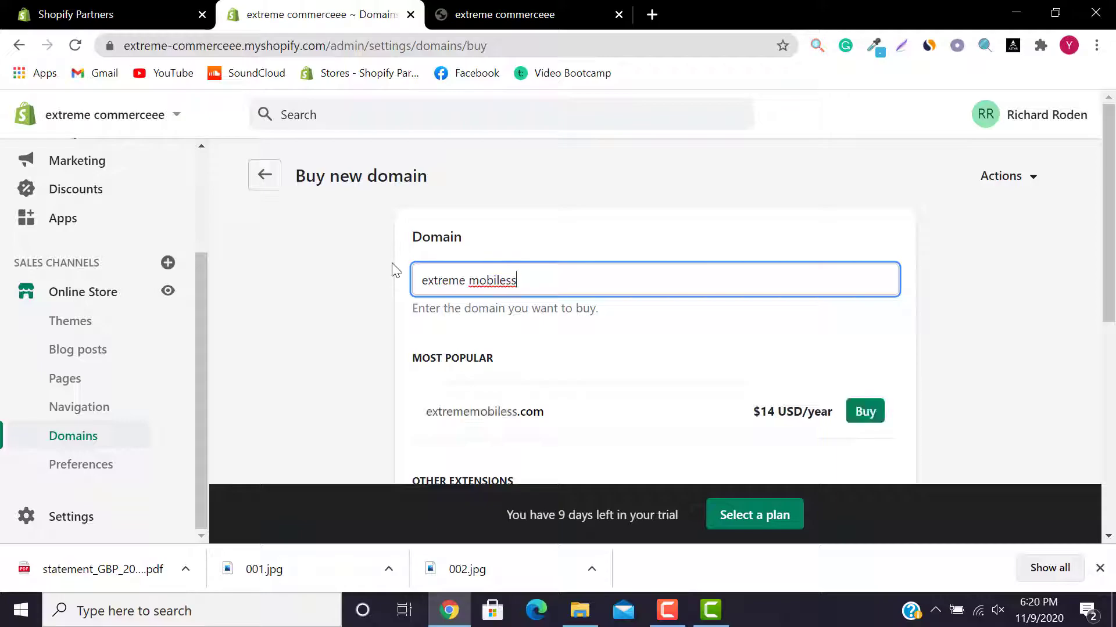
Examine the yearly price of the extrememobiless.com domain.
drag(1111, 261, 1112, 354)
drag(833, 222, 776, 227)
click(777, 227)
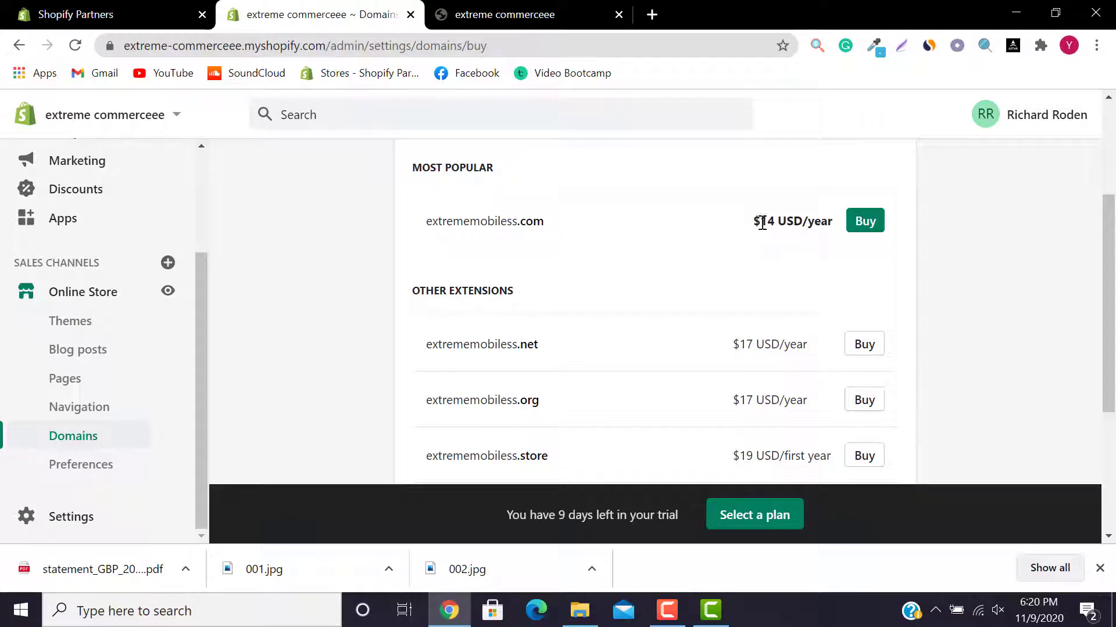
drag(754, 221, 827, 223)
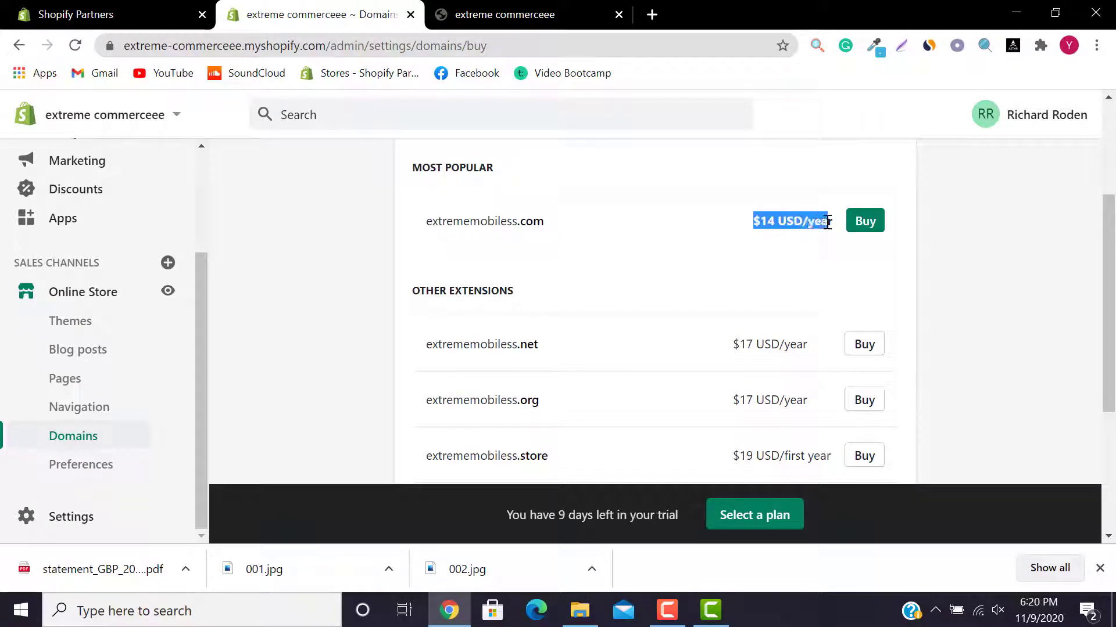
click(947, 268)
drag(1110, 304, 1114, 247)
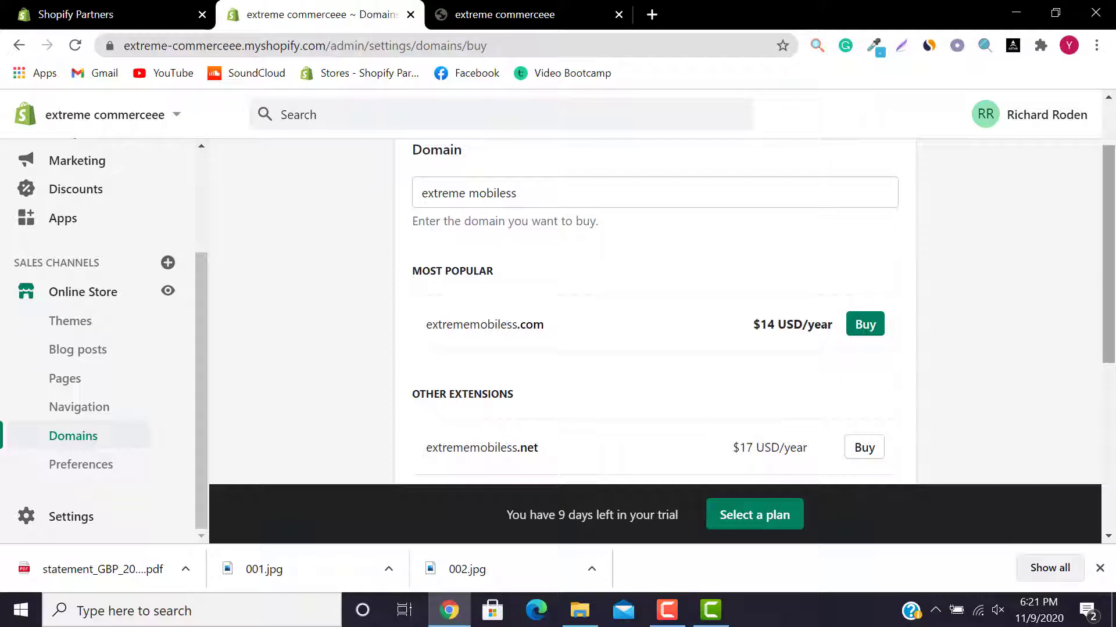
Review the other extensions offered for extrememobiless, including .net, .org and .store, and their prices.
drag(1108, 257, 1112, 95)
drag(1114, 167, 1113, 268)
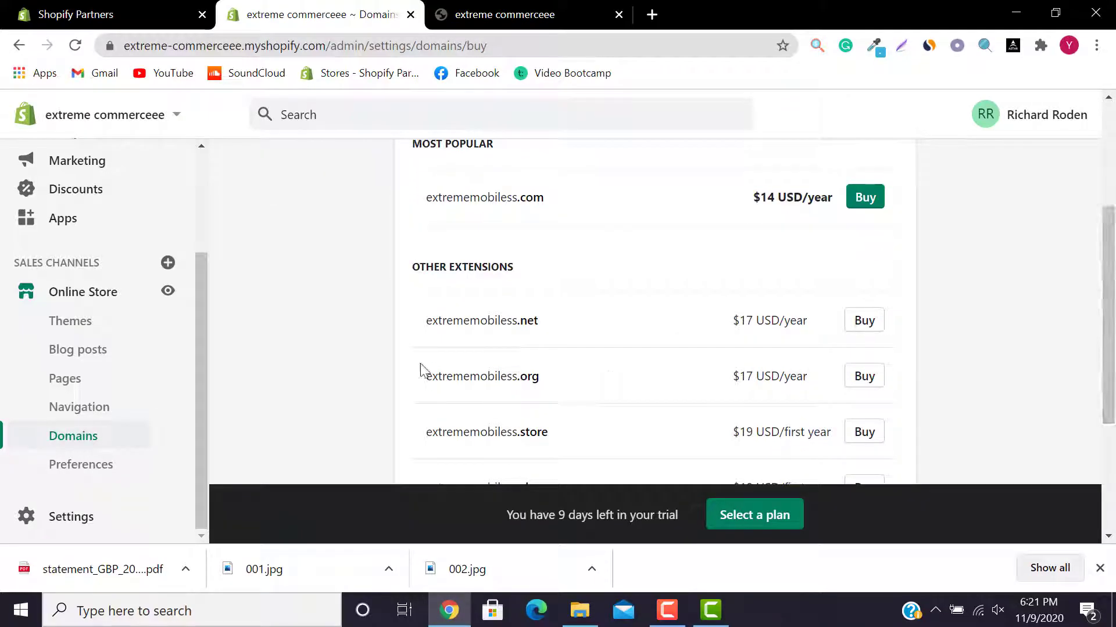
scroll(1072, 294, down, 2)
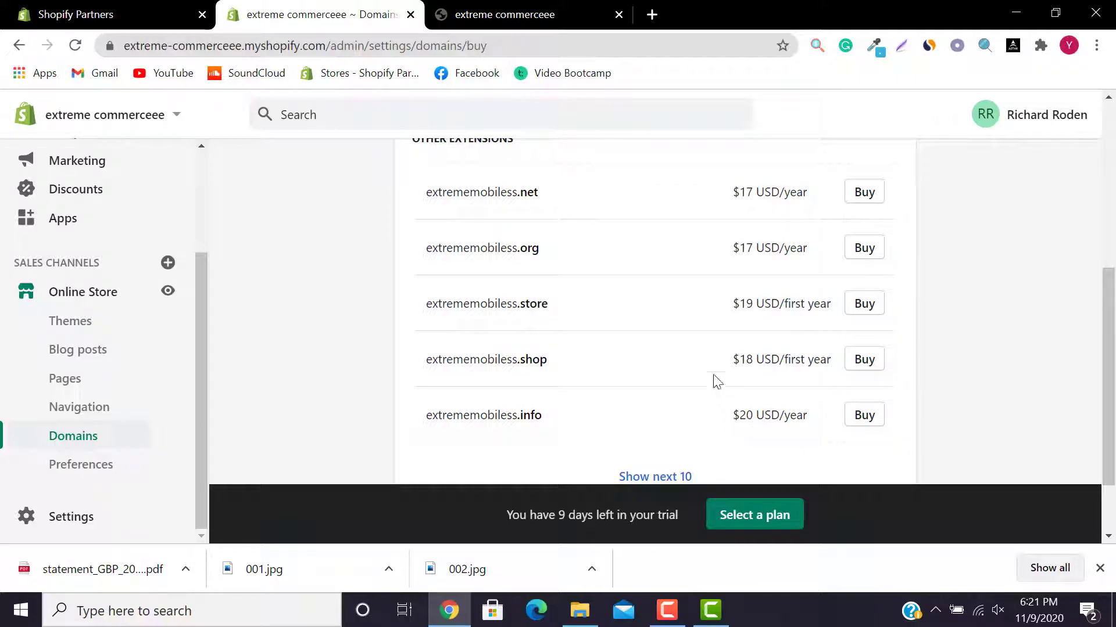
drag(1111, 372, 1111, 338)
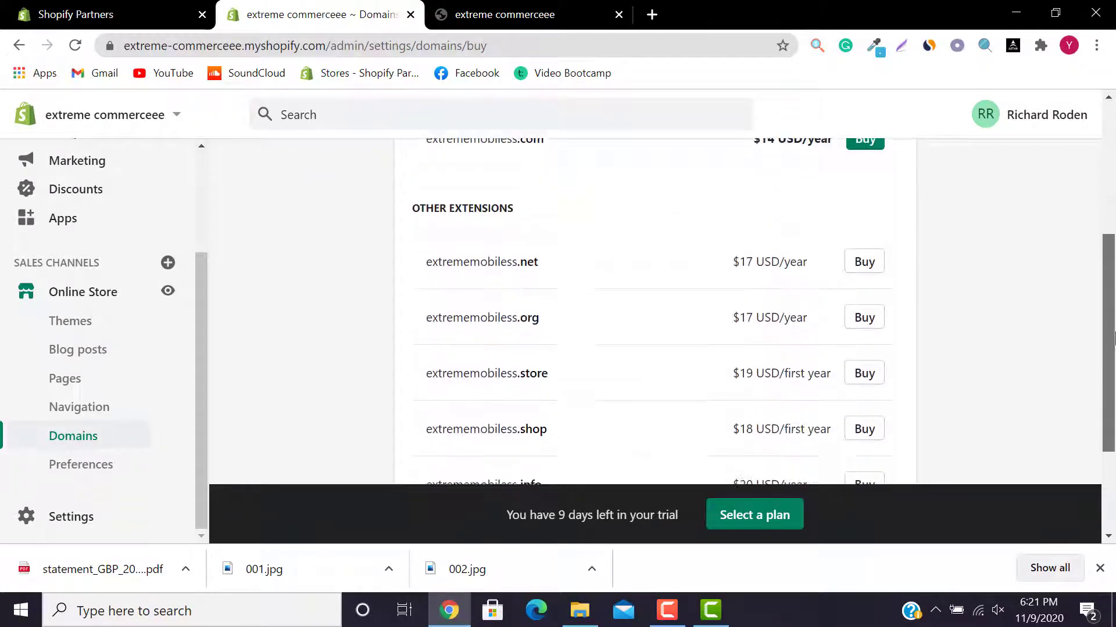
double_click(521, 261)
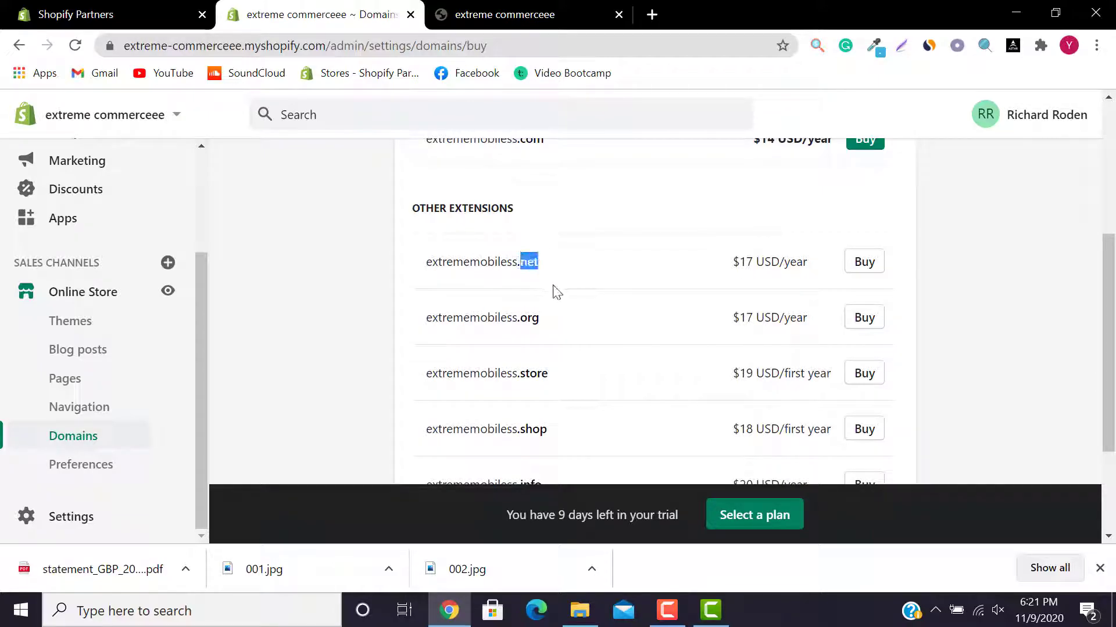
double_click(530, 317)
double_click(530, 373)
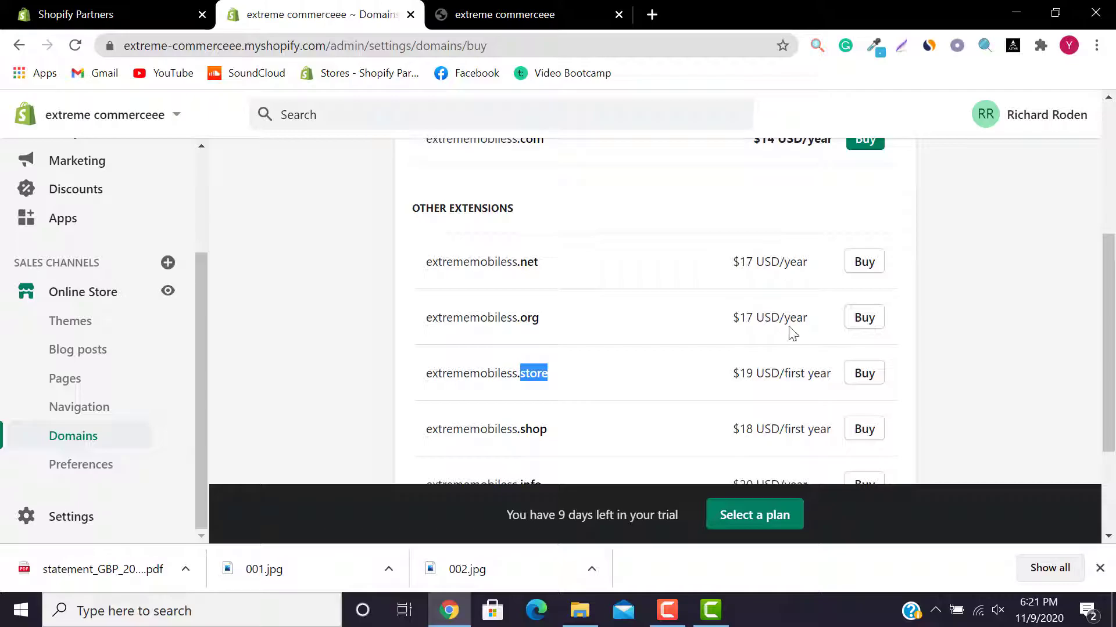
Start buying extrememobiless.com, review the credit card and billing address form for a new payment method, and cancel it.
drag(1111, 373, 1113, 303)
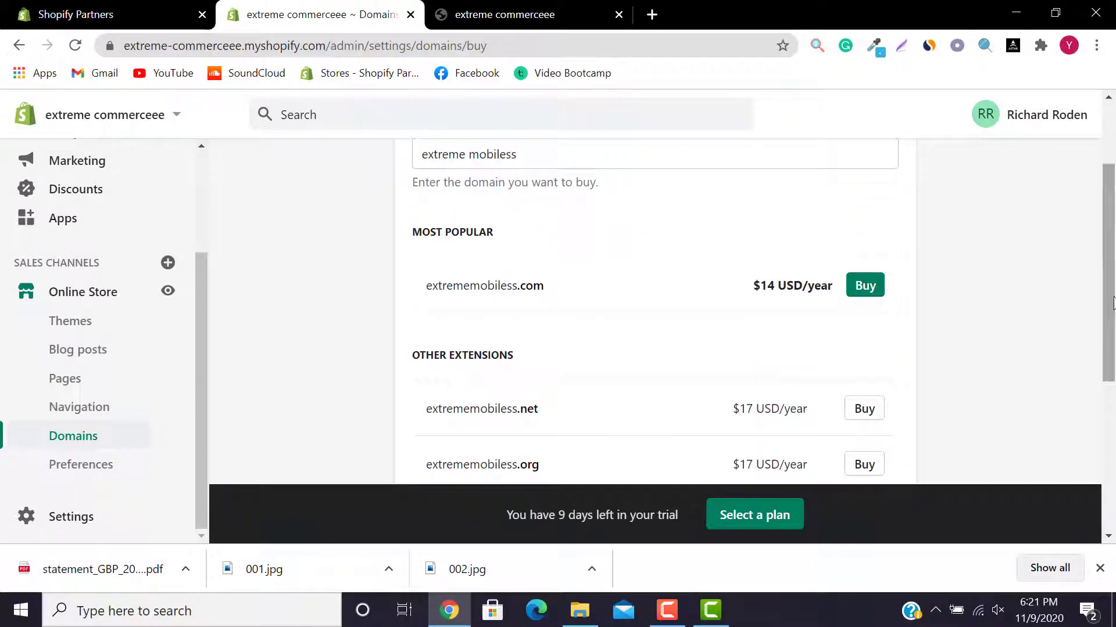
click(860, 300)
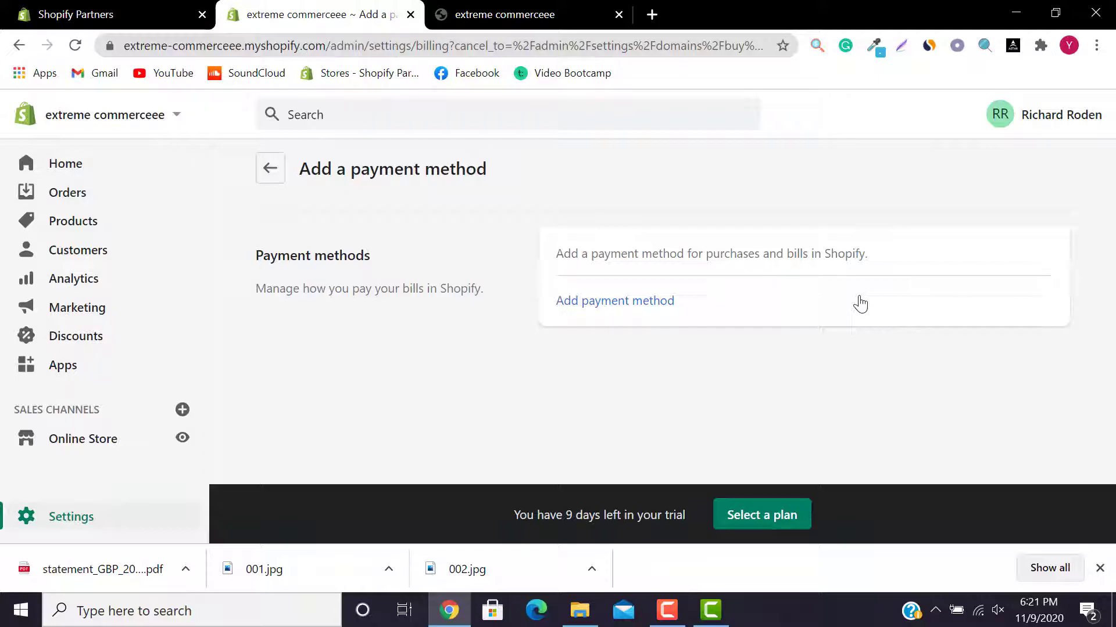
click(602, 304)
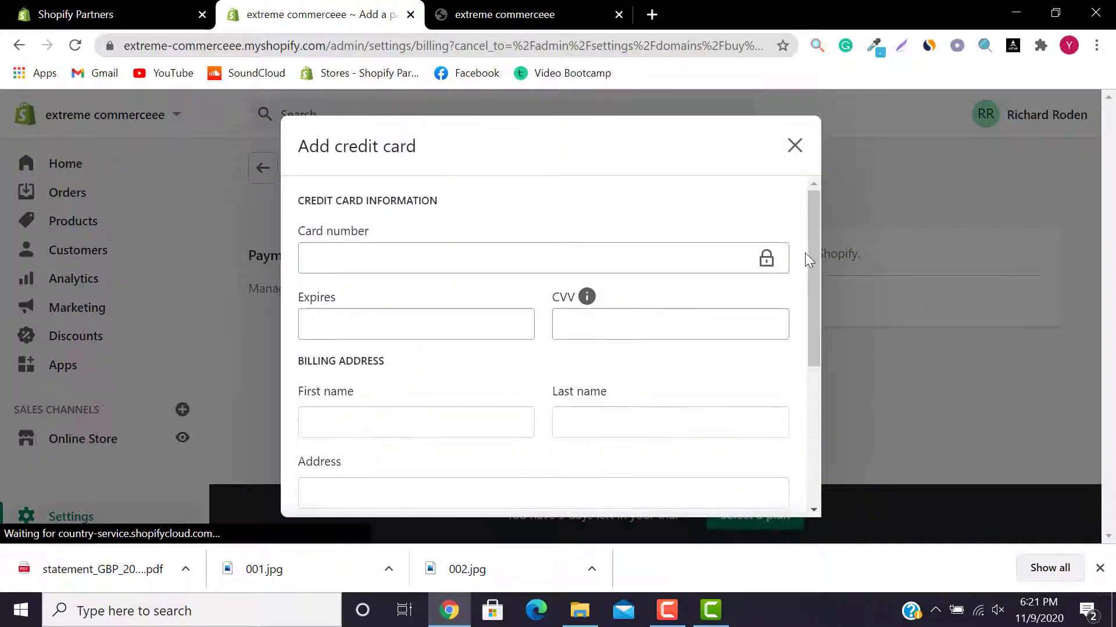
drag(822, 244, 811, 383)
click(755, 201)
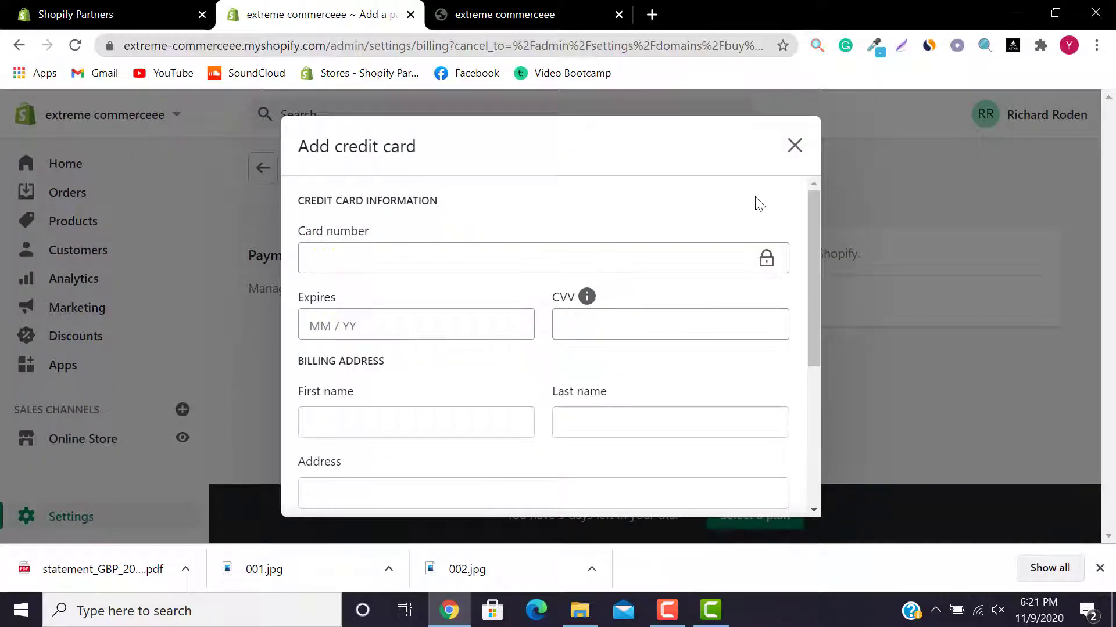
drag(824, 205, 749, 206)
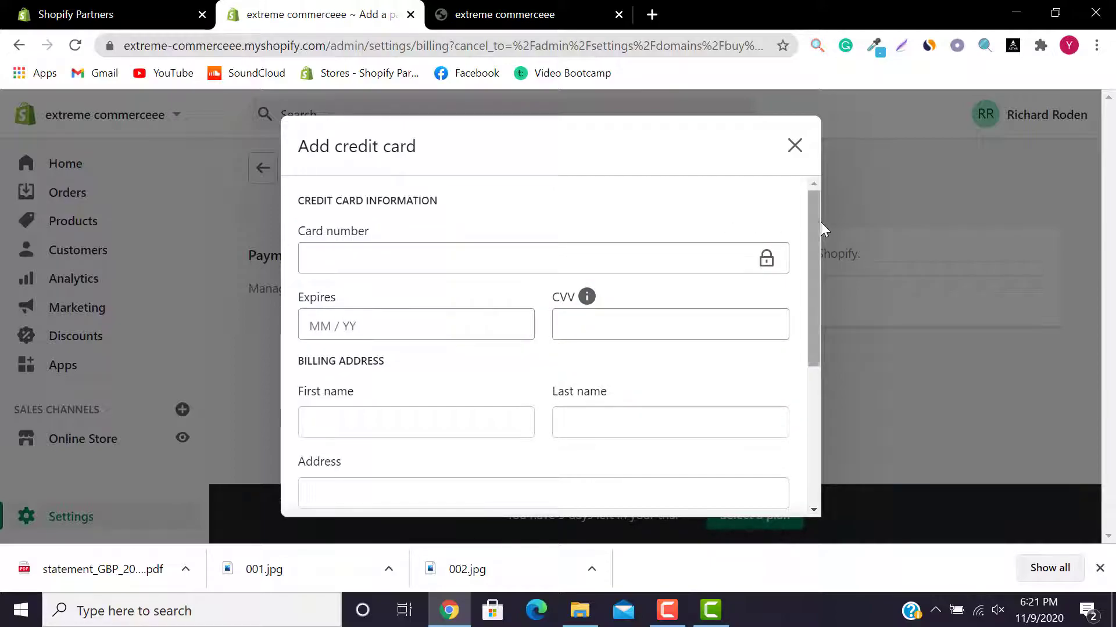
drag(819, 227, 794, 400)
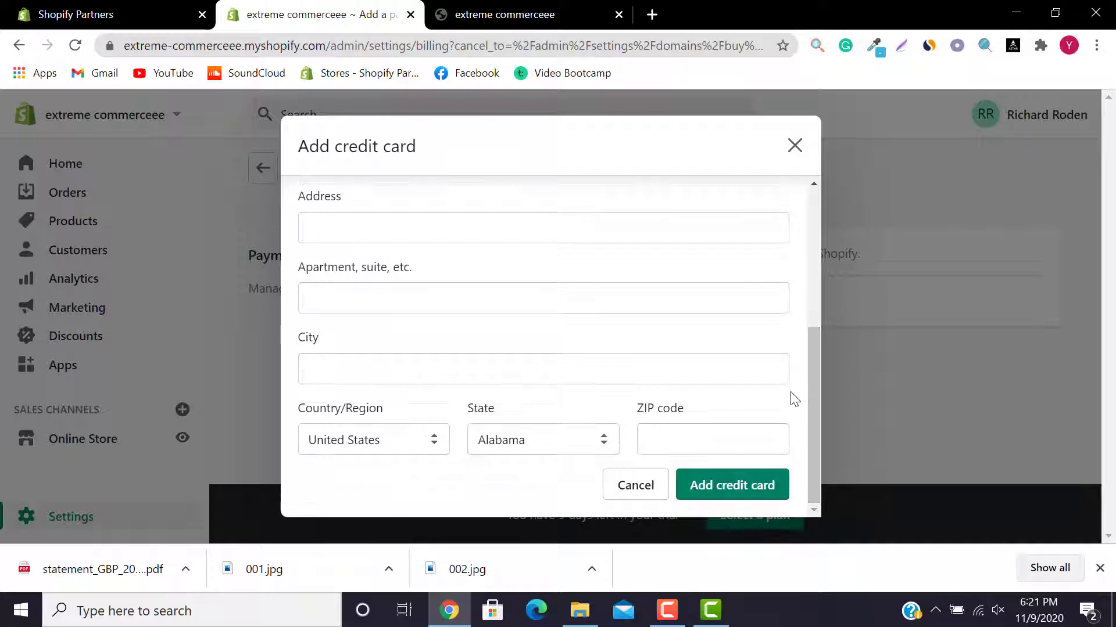
click(641, 495)
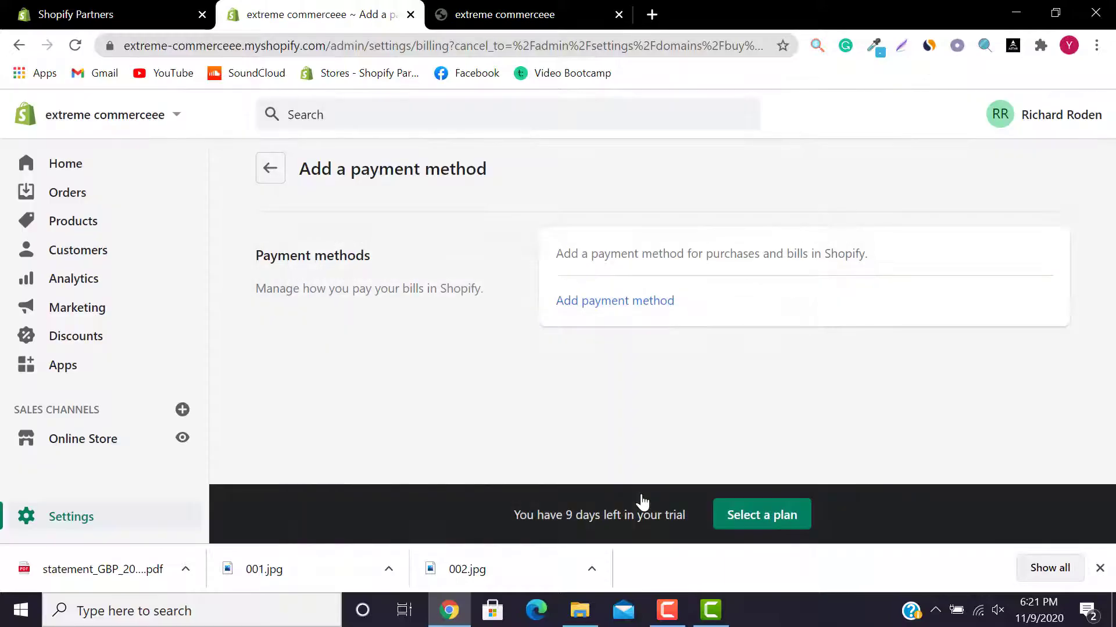
Leave the payment method page, return to the online store's domain settings and open the form for connecting an existing domain.
click(269, 167)
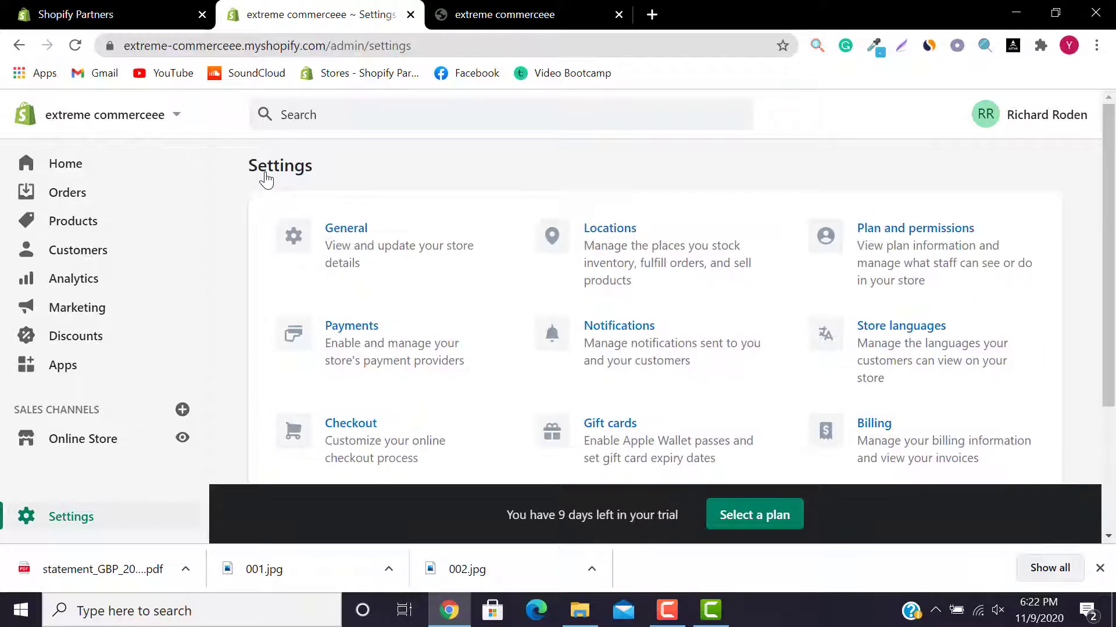
click(56, 434)
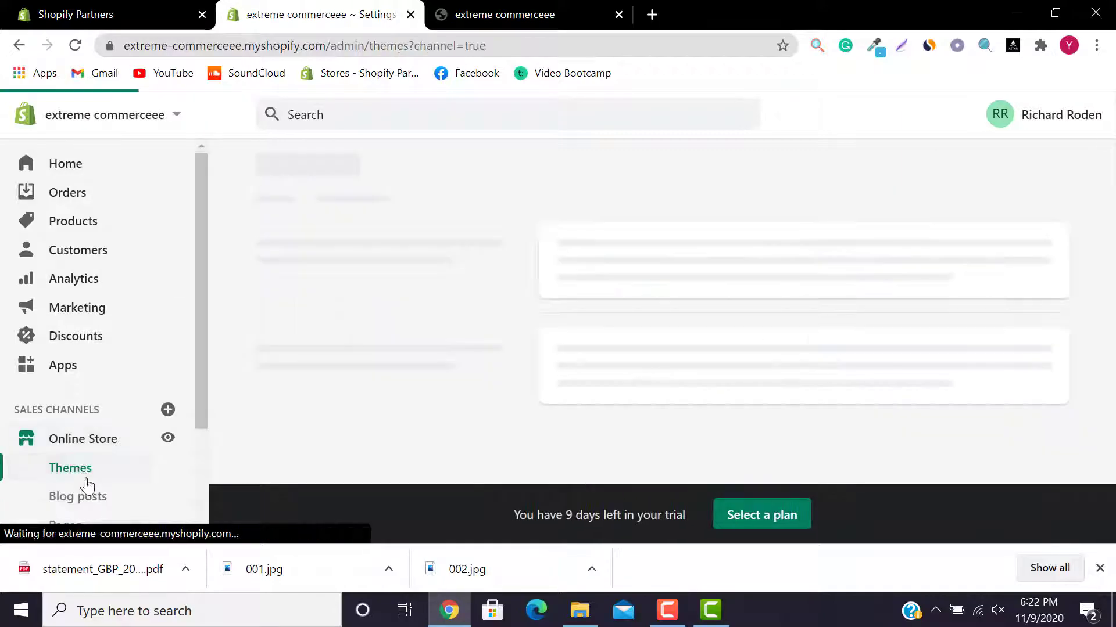
scroll(110, 429, down, 3)
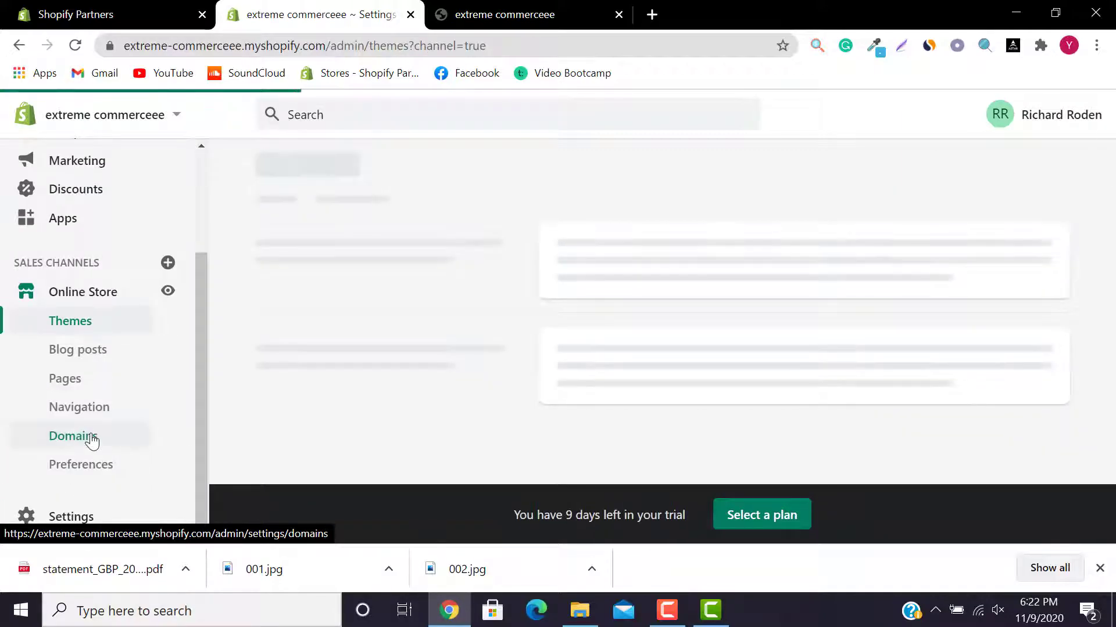
click(87, 437)
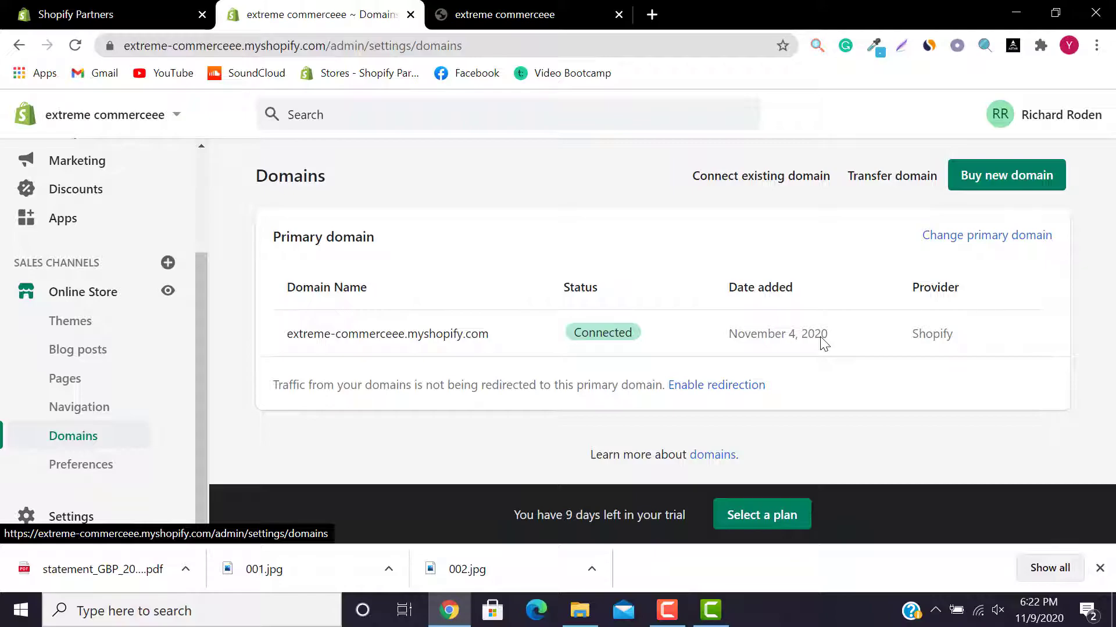
click(759, 181)
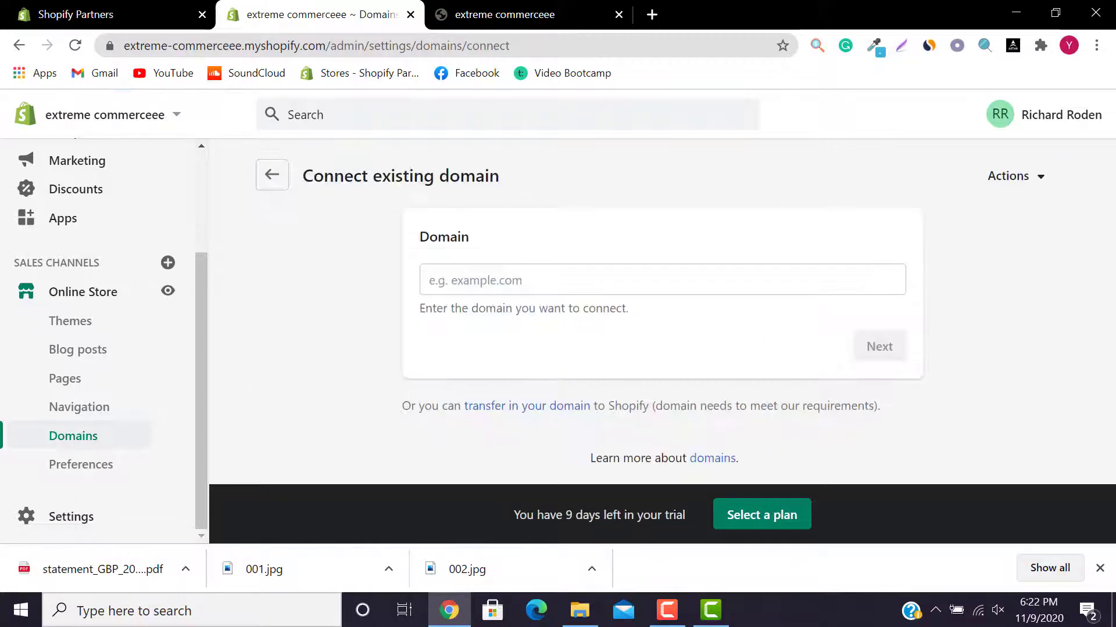
Enter extremecommerce.com as the existing domain to connect and continue to the connection page.
click(514, 281)
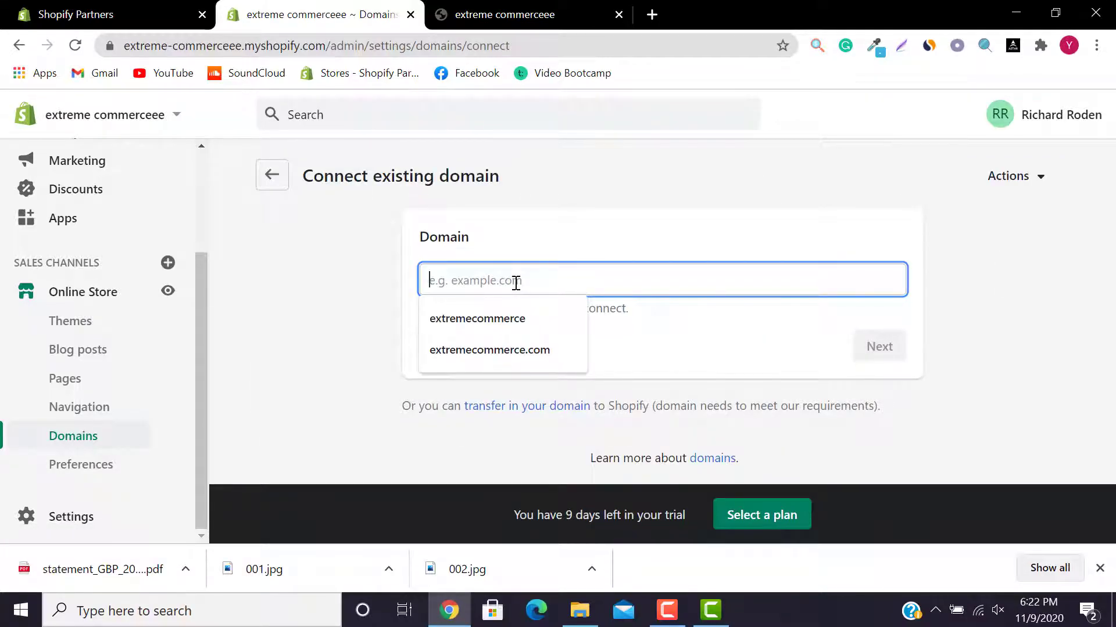
click(514, 349)
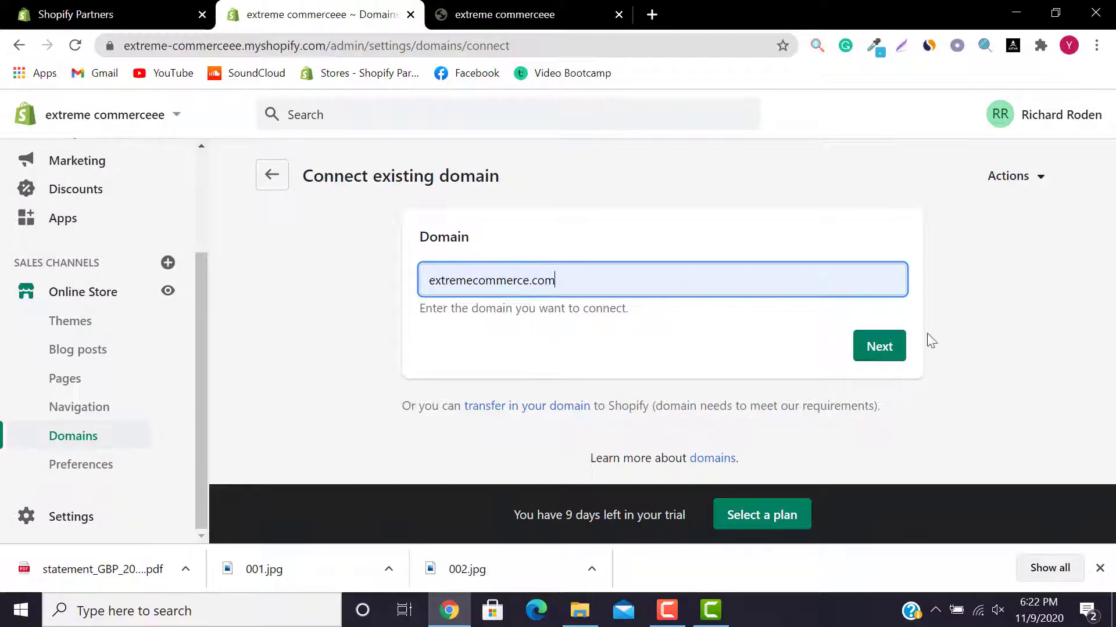
click(902, 347)
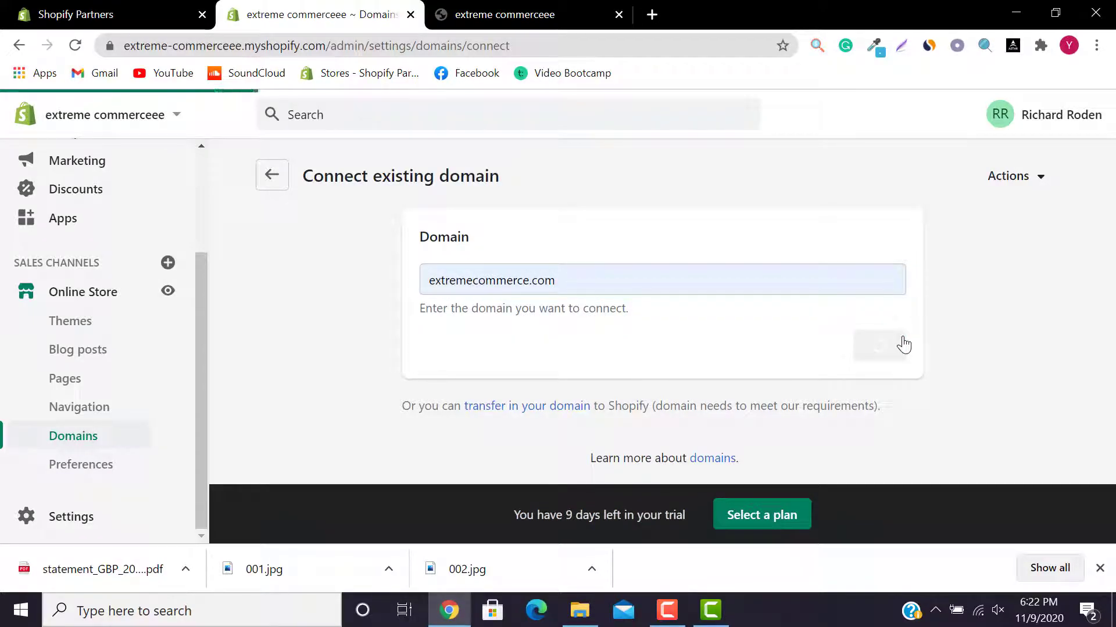
Review the provider setup guidance for connecting extremecommerce.com and verify the domain's connection.
scroll(1113, 428, down, 3)
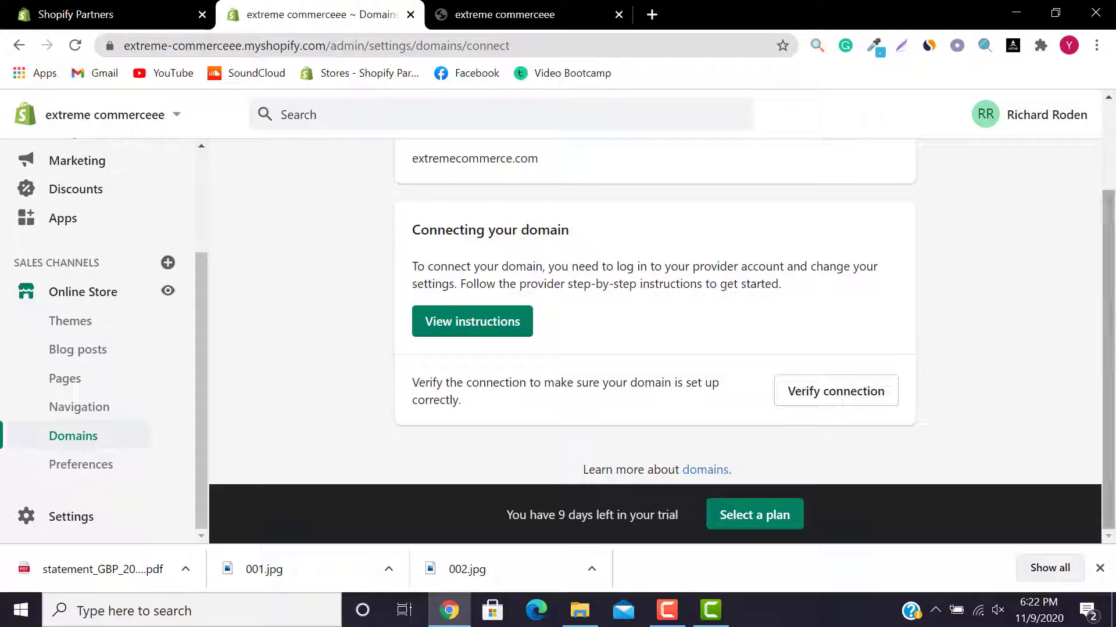
drag(1111, 317, 1111, 225)
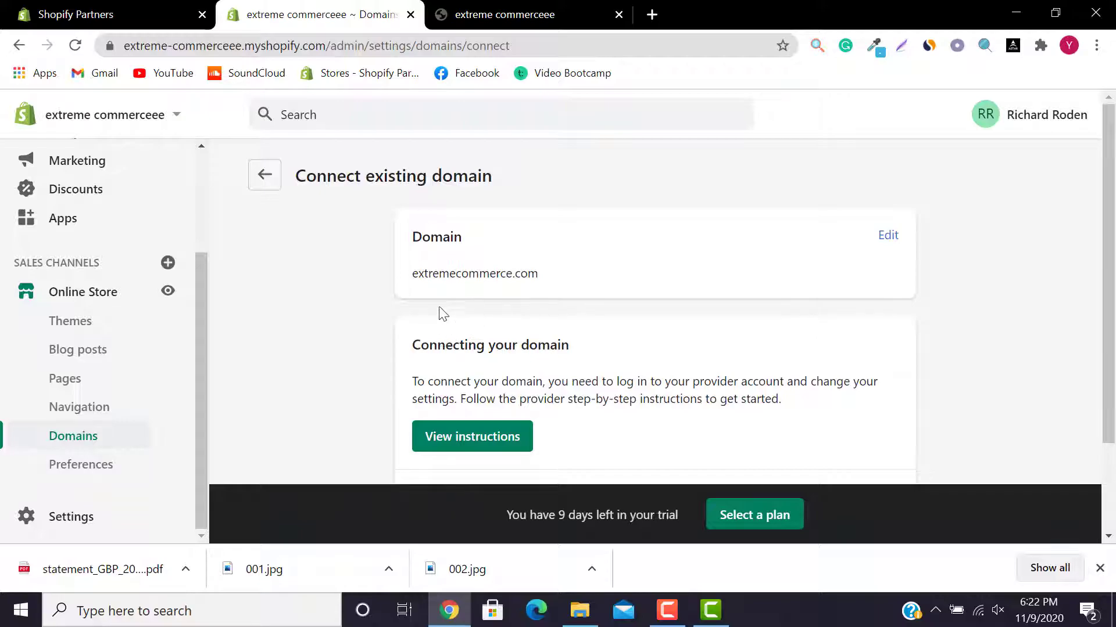
scroll(1110, 290, down, 2)
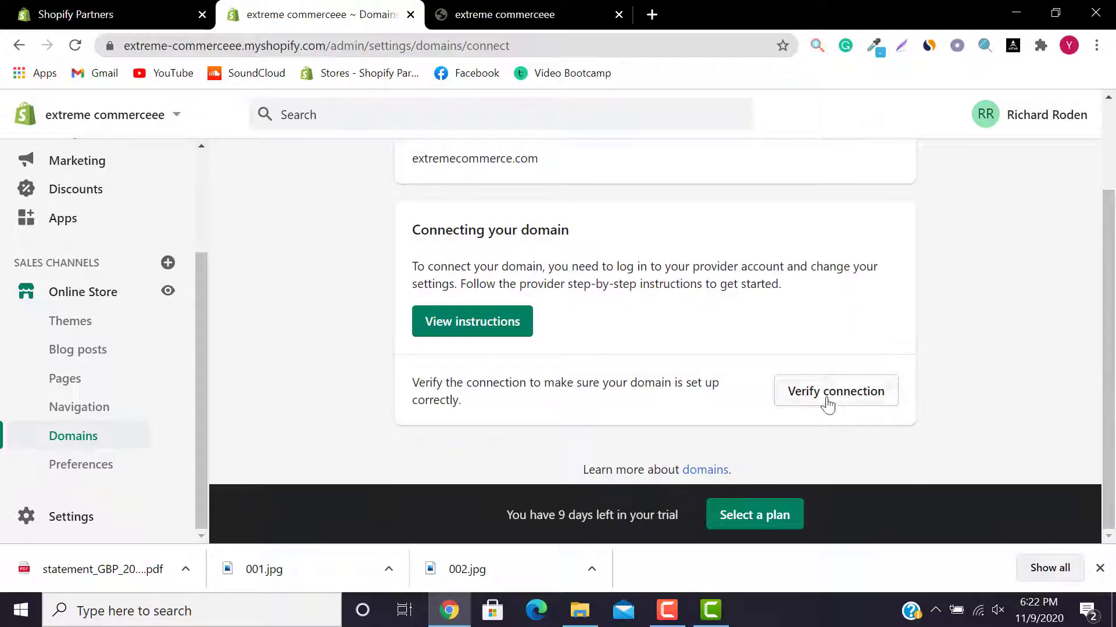
scroll(1108, 348, up, 2)
scroll(1108, 348, down, 2)
click(861, 401)
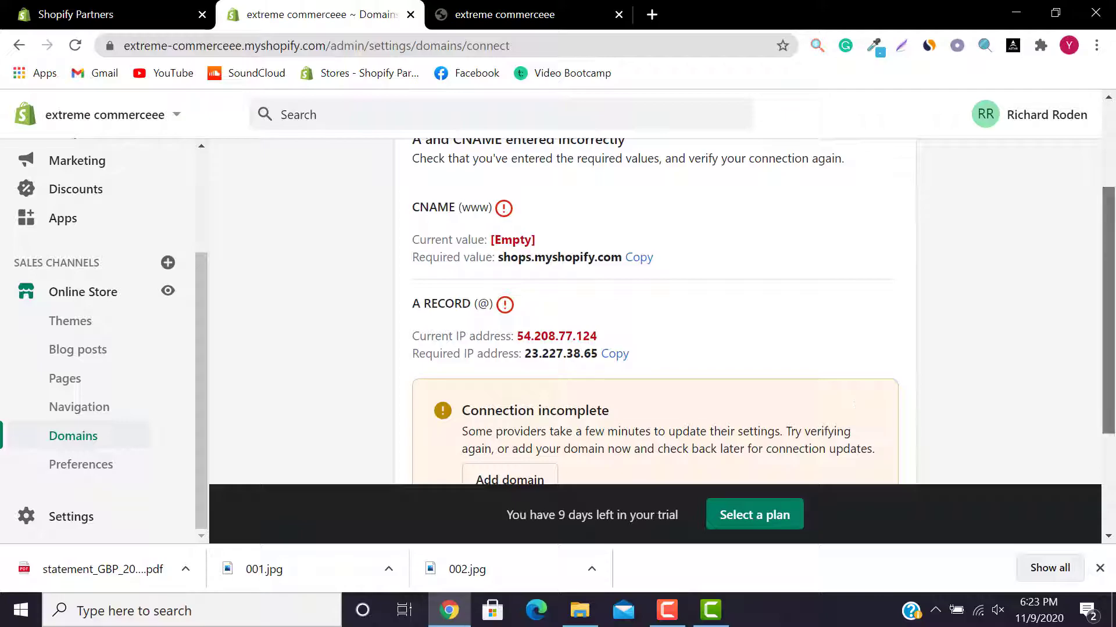
Examine the verification results, comparing the current and required values of the CNAME and A records.
scroll(860, 403, down, 1)
scroll(426, 278, up, 2)
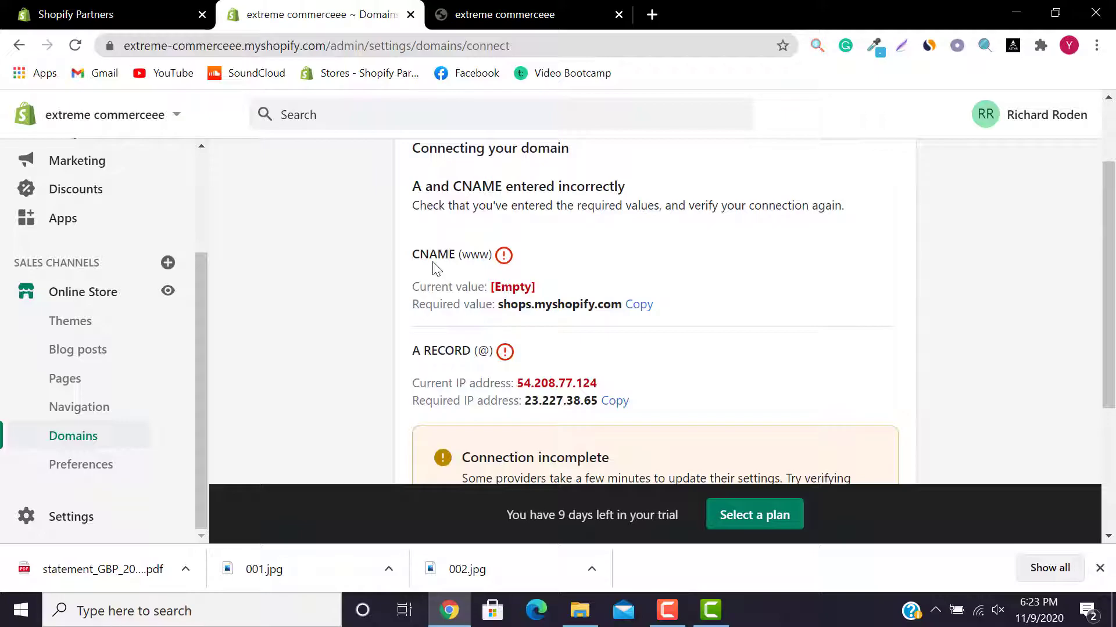
drag(1109, 321, 1113, 445)
scroll(1107, 286, up, 5)
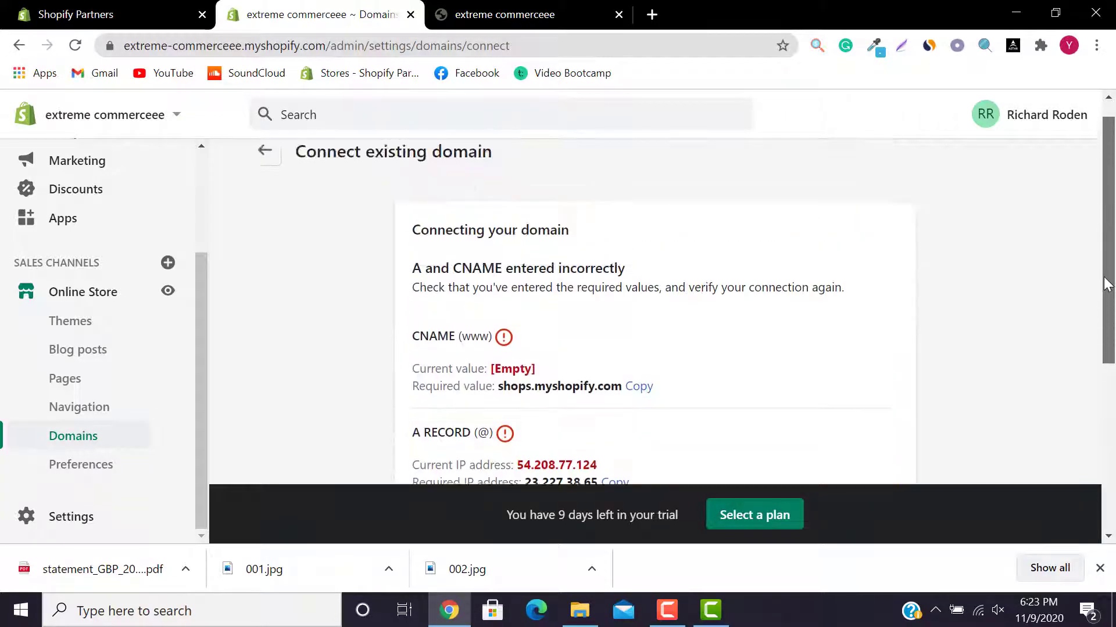
scroll(1107, 286, down, 3)
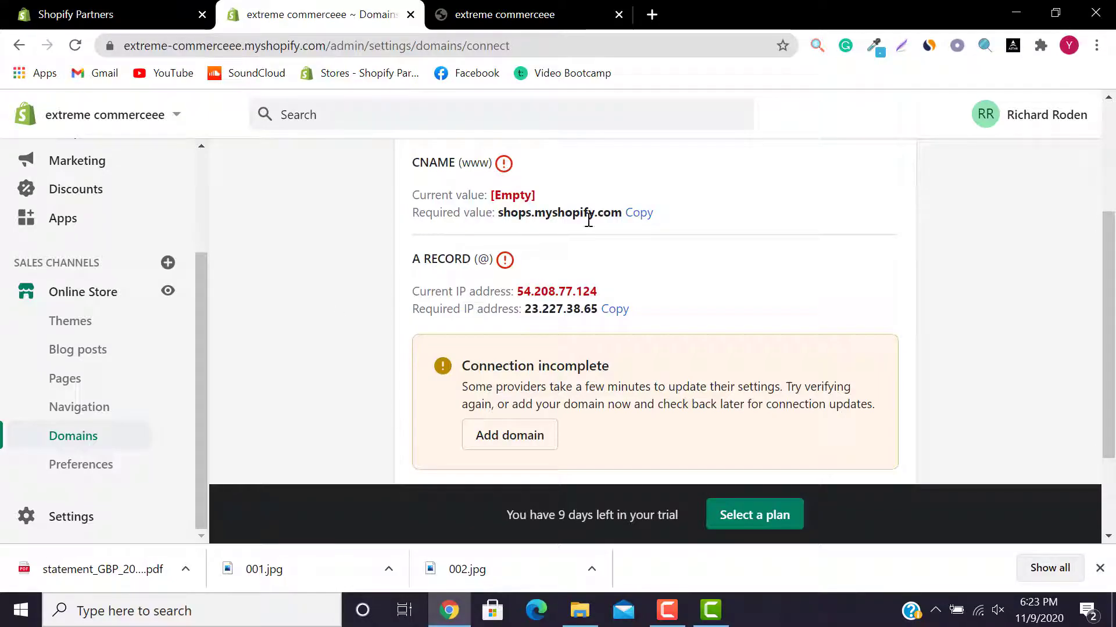
drag(409, 163, 505, 168)
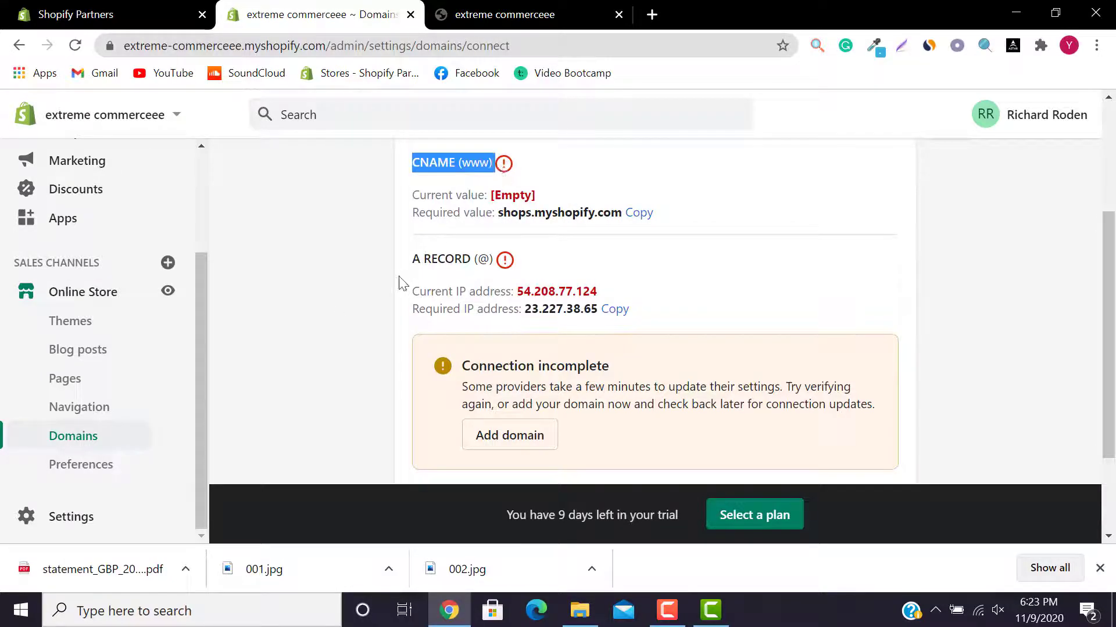
drag(495, 259, 472, 264)
click(674, 292)
scroll(887, 370, down, 2)
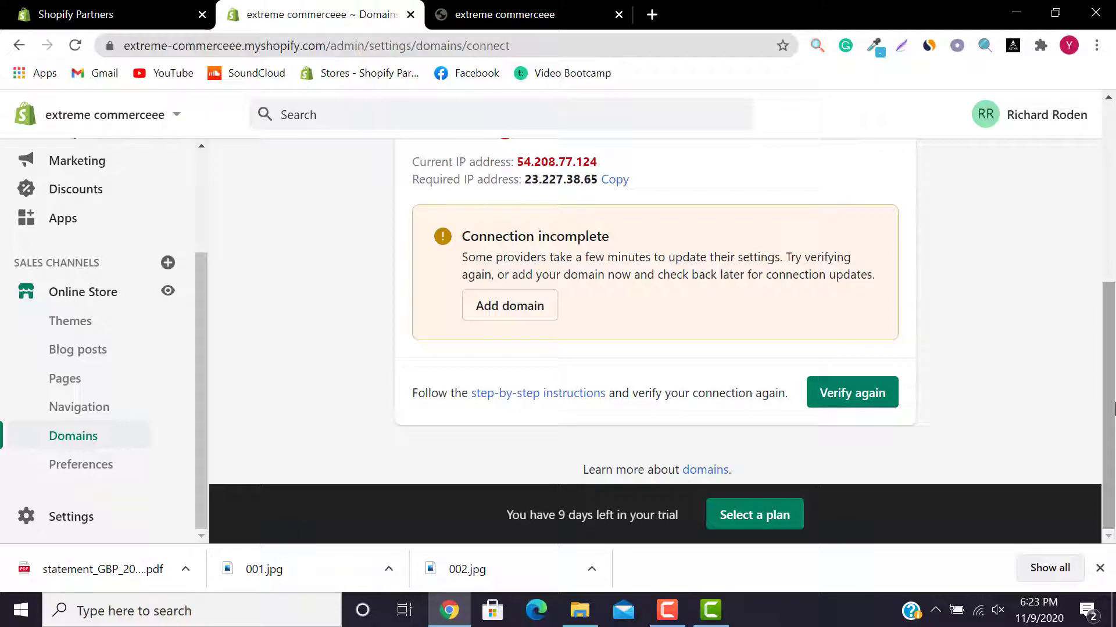
Open the step-by-step instructions for connecting a third-party domain and look through the help article.
click(517, 394)
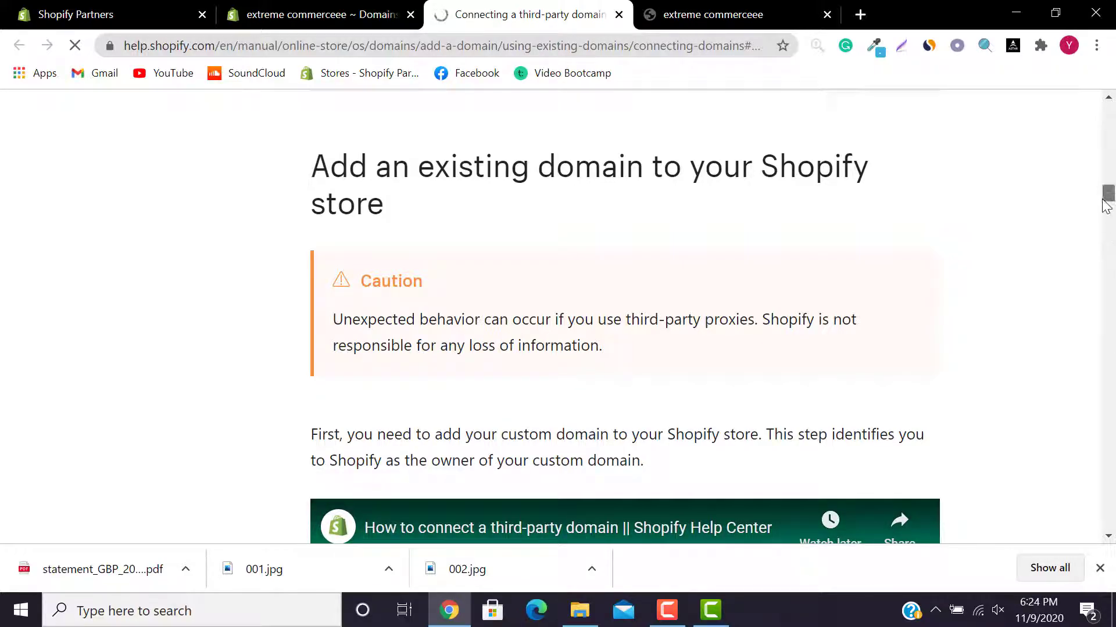
drag(1107, 191, 1108, 228)
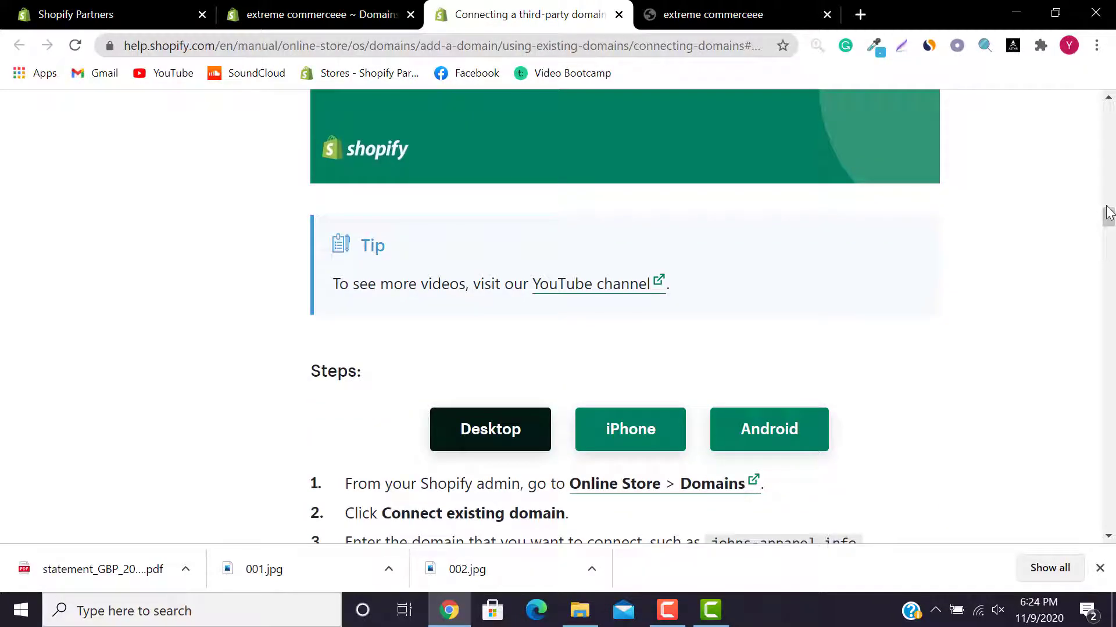
scroll(1108, 224, up, 5)
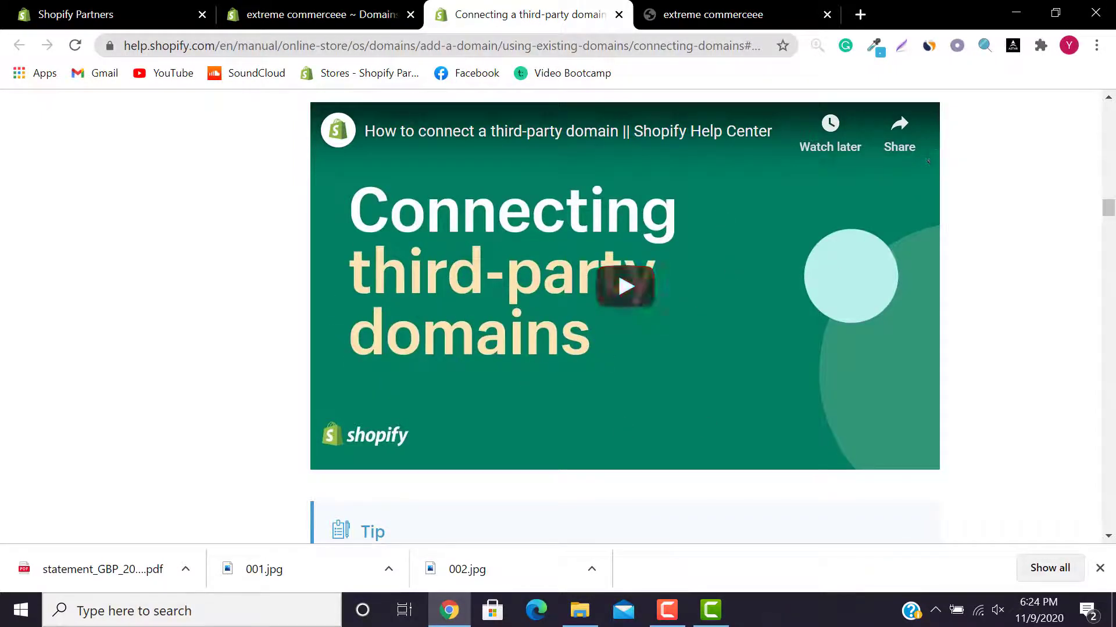
drag(1110, 215, 1081, 105)
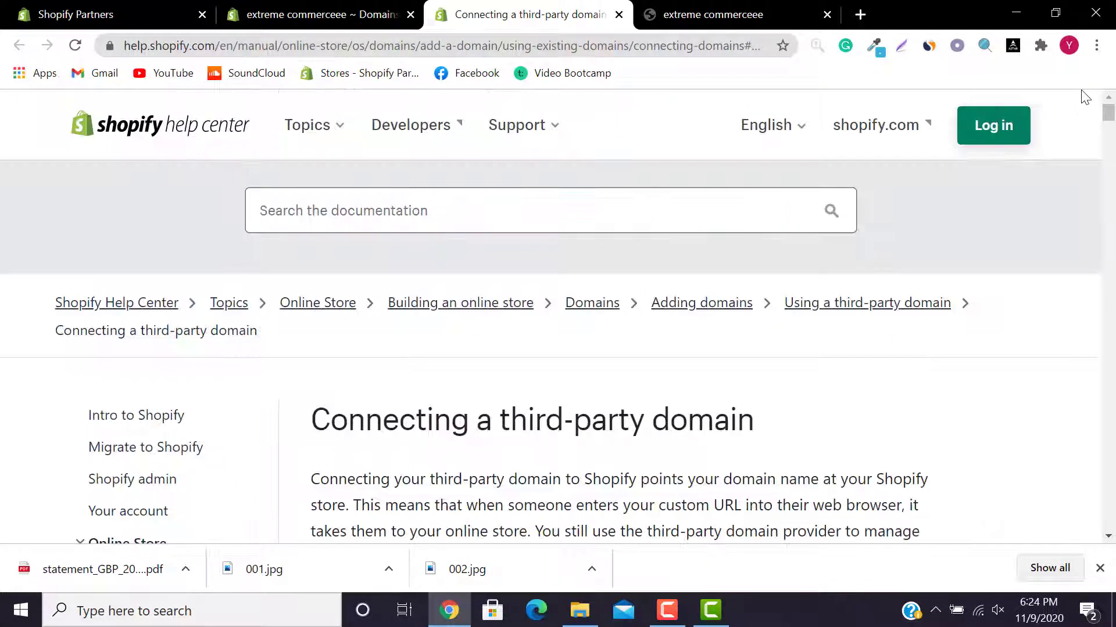
Return to the store's domain settings and start transferring extremecommerce.com to Shopify.
click(388, 7)
drag(1110, 372, 1113, 153)
click(269, 180)
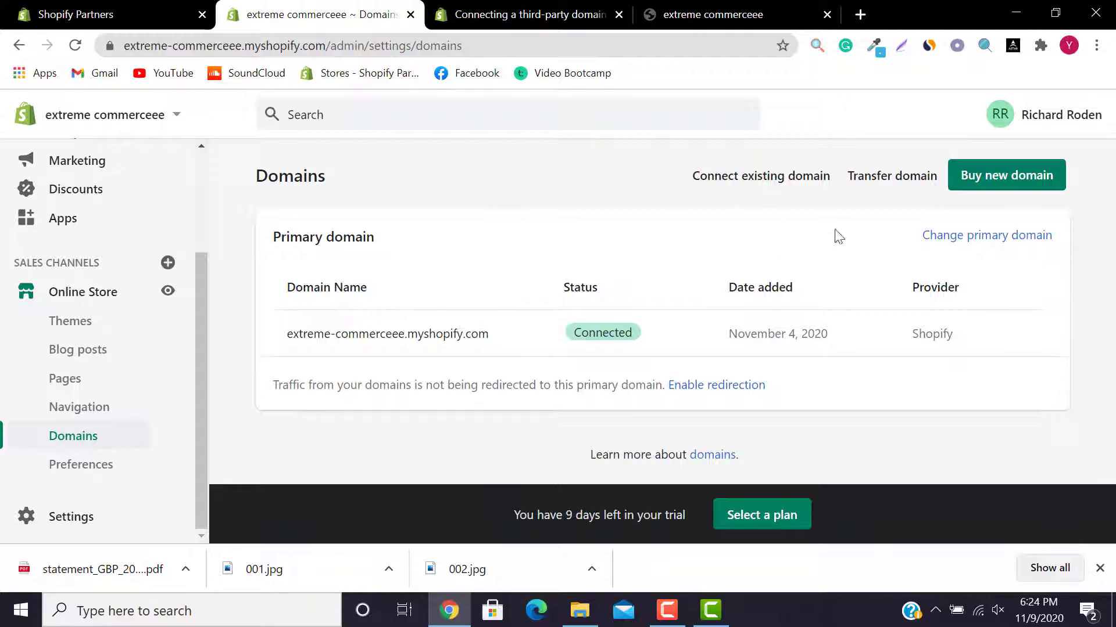
click(894, 176)
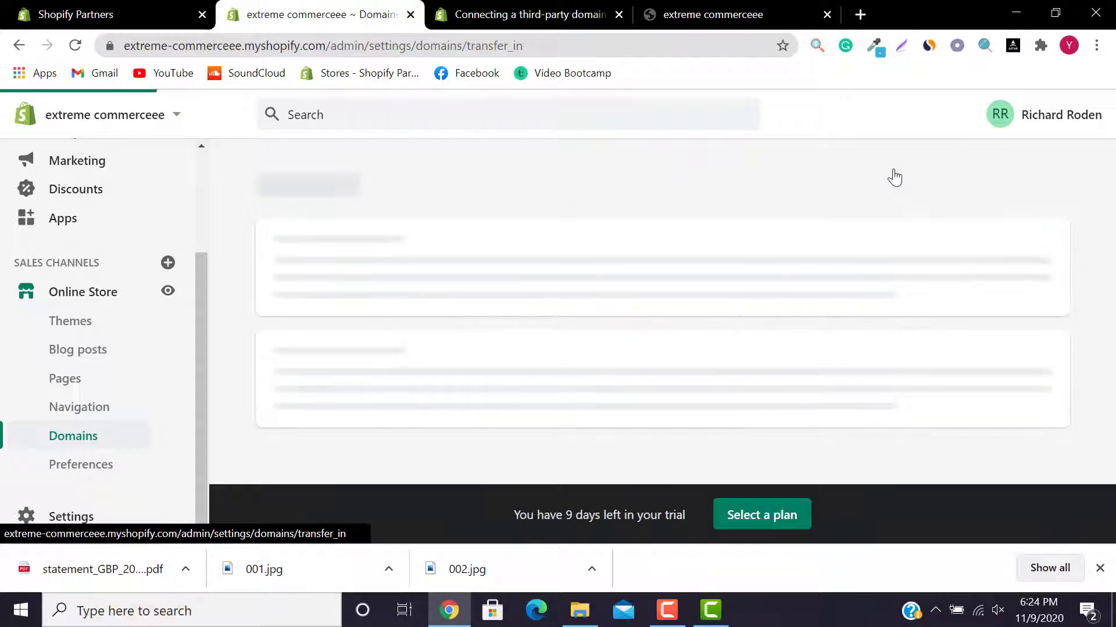
scroll(1114, 303, down, 1)
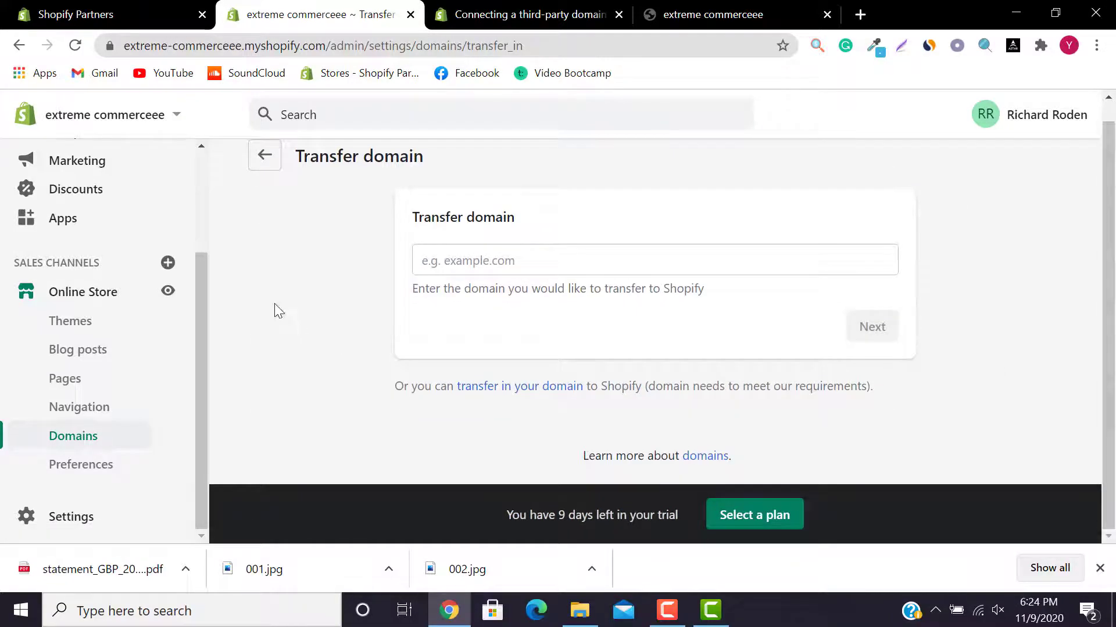
click(478, 262)
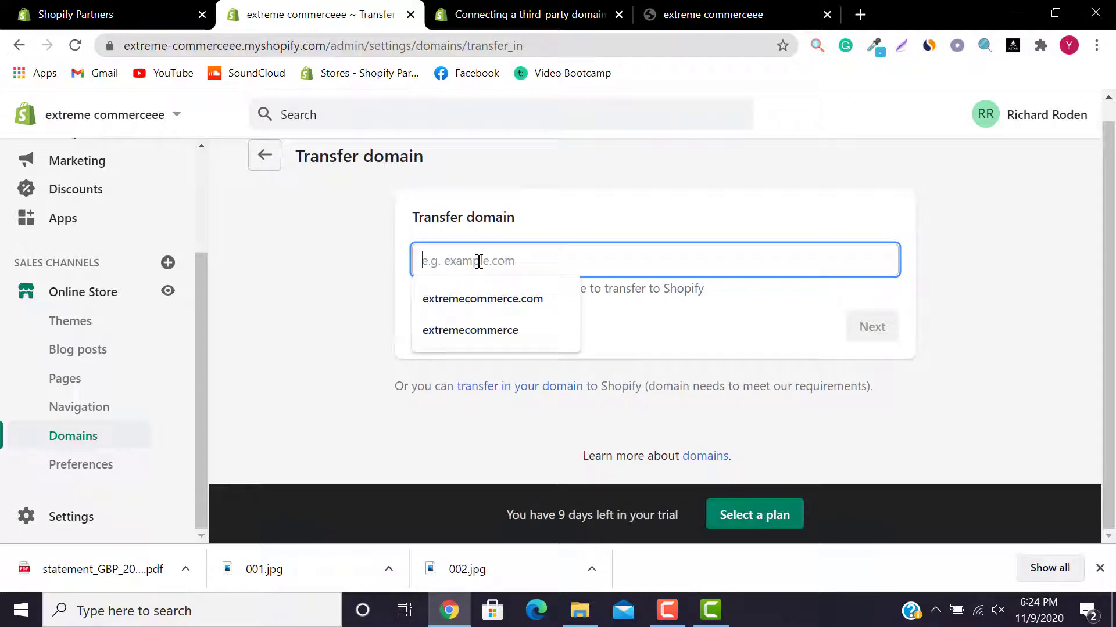
click(486, 309)
click(879, 343)
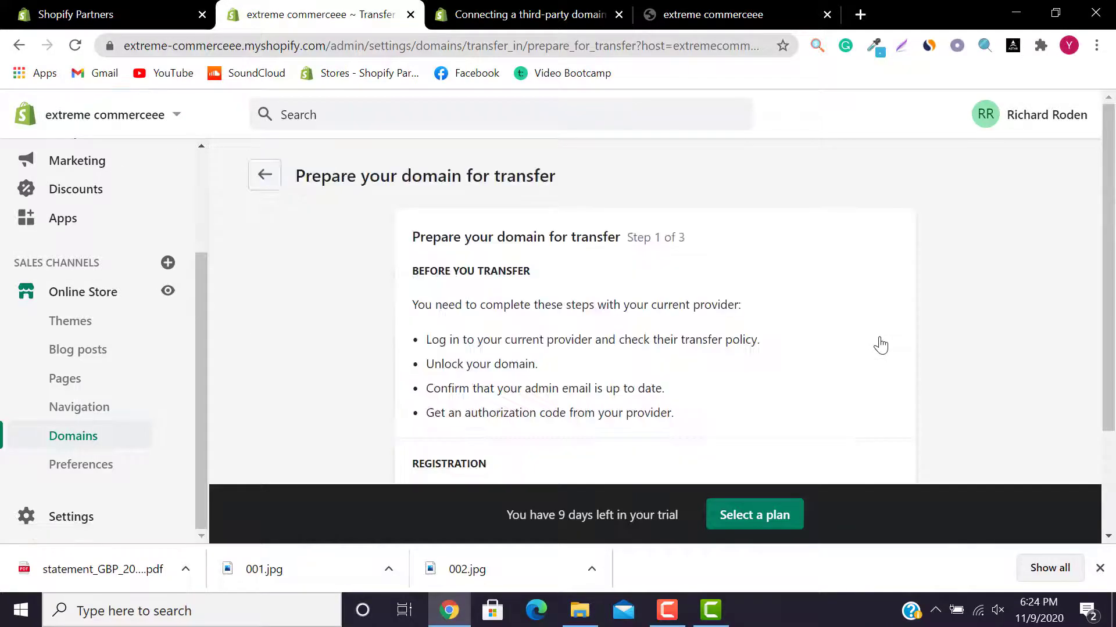
Review the provider steps and registration terms required before the transfer, and verify the domain.
mouse_move(1111, 317)
mouse_down()
mouse_move(1113, 418)
mouse_move(1113, 319)
mouse_up()
drag(413, 258, 697, 376)
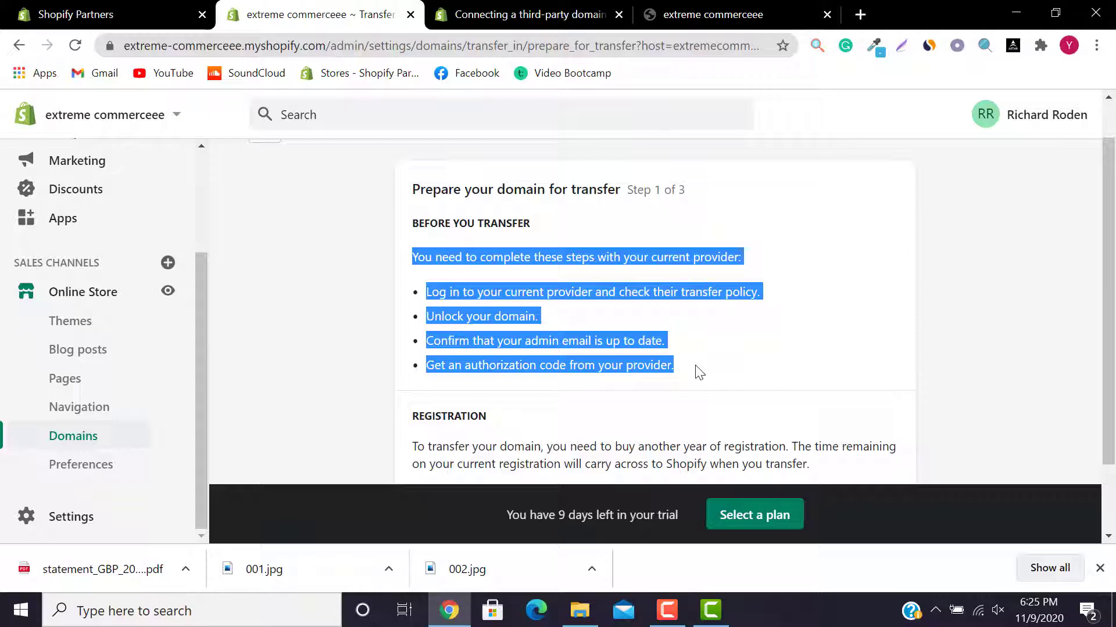
click(699, 373)
scroll(699, 372, down, 2)
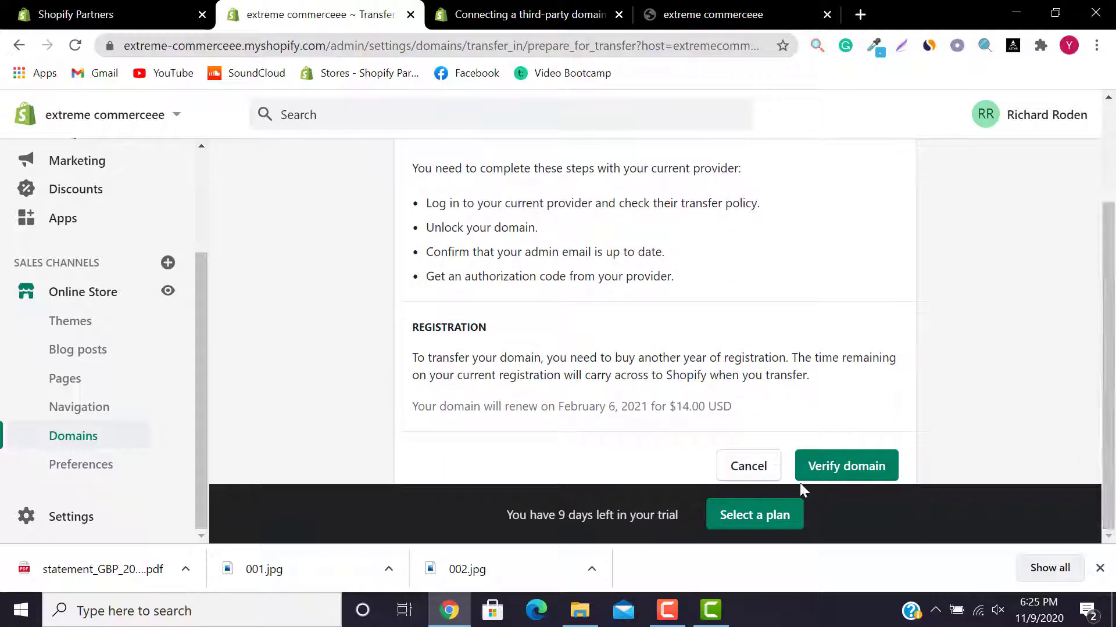
click(829, 472)
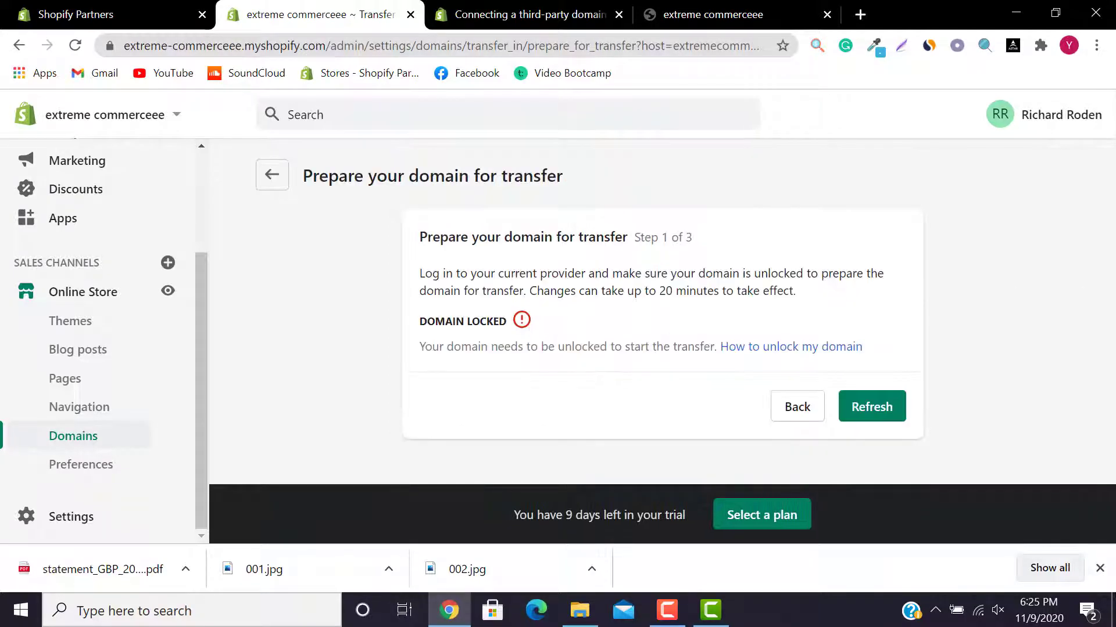
Open the help article on how to unlock the domain and look through its domain transfer guidance.
drag(409, 234, 439, 237)
click(414, 238)
click(814, 347)
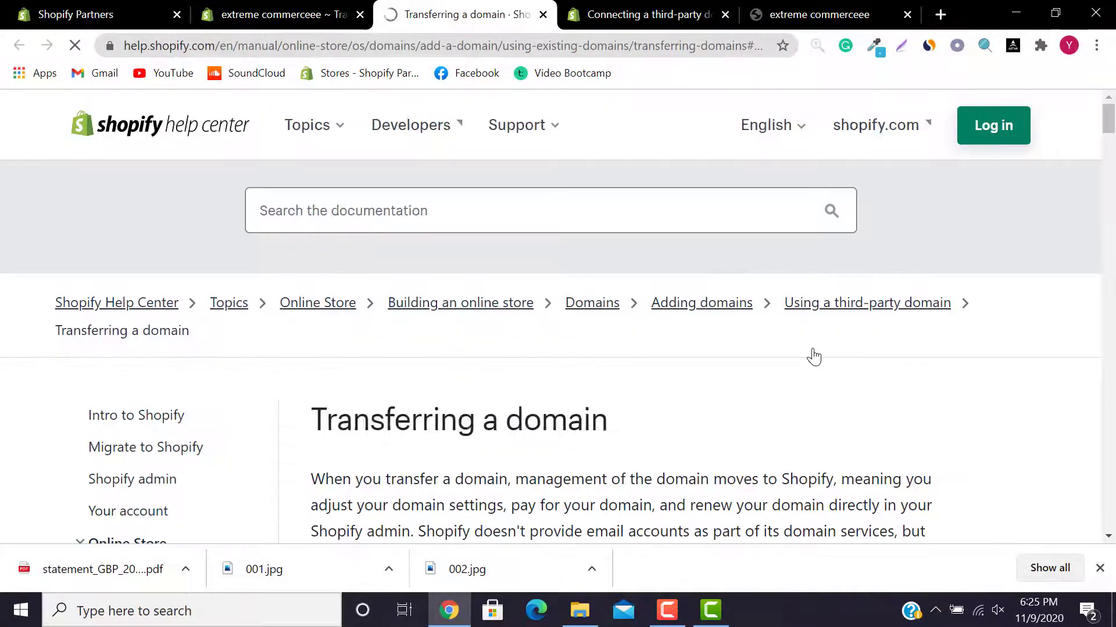
drag(1114, 149, 1113, 450)
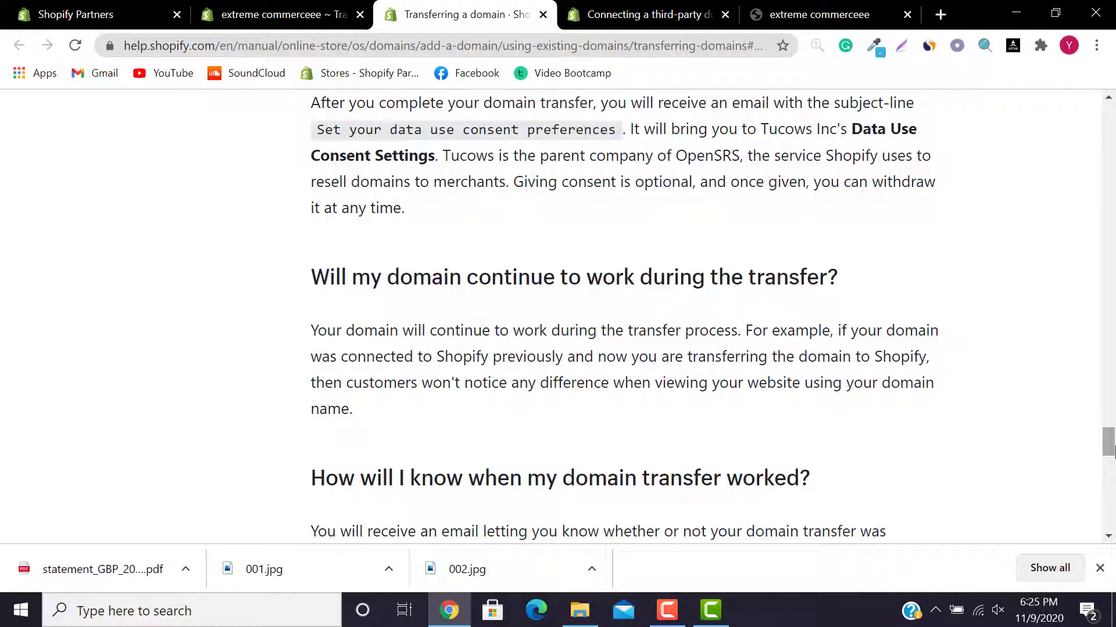
drag(1111, 448, 1111, 124)
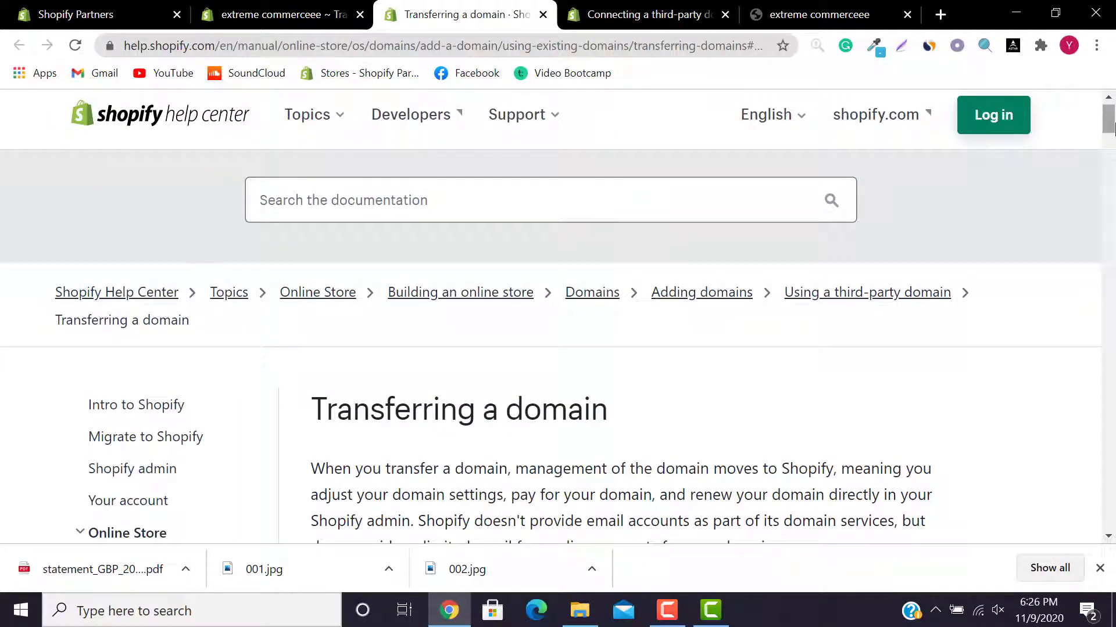
Return to the store's domain settings, view the options for changing the primary domain and cancel without saving.
click(225, 6)
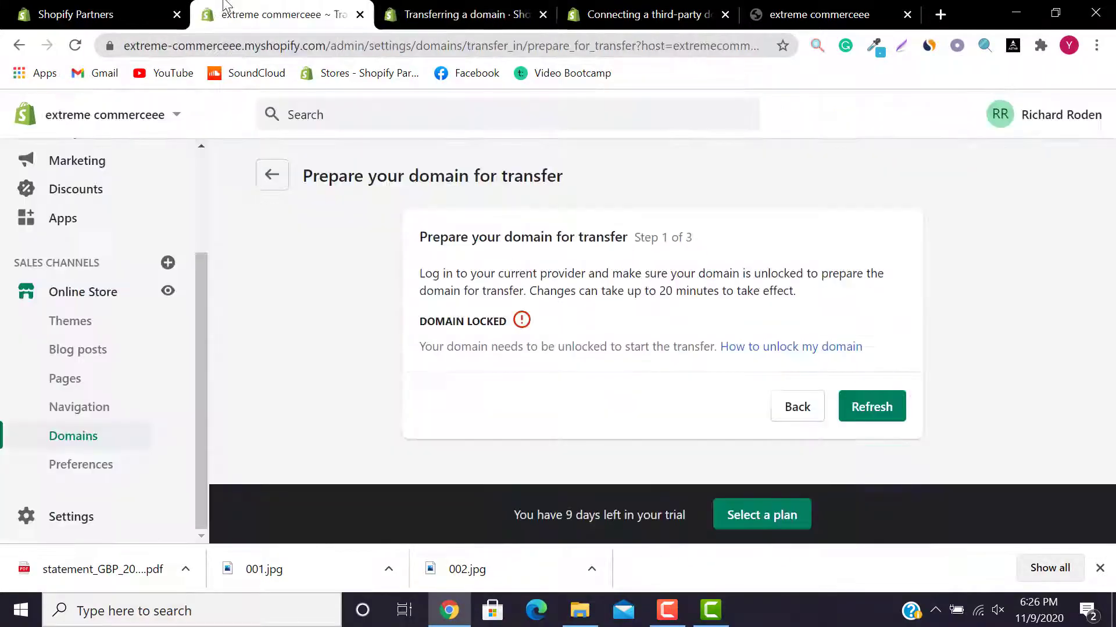
click(275, 184)
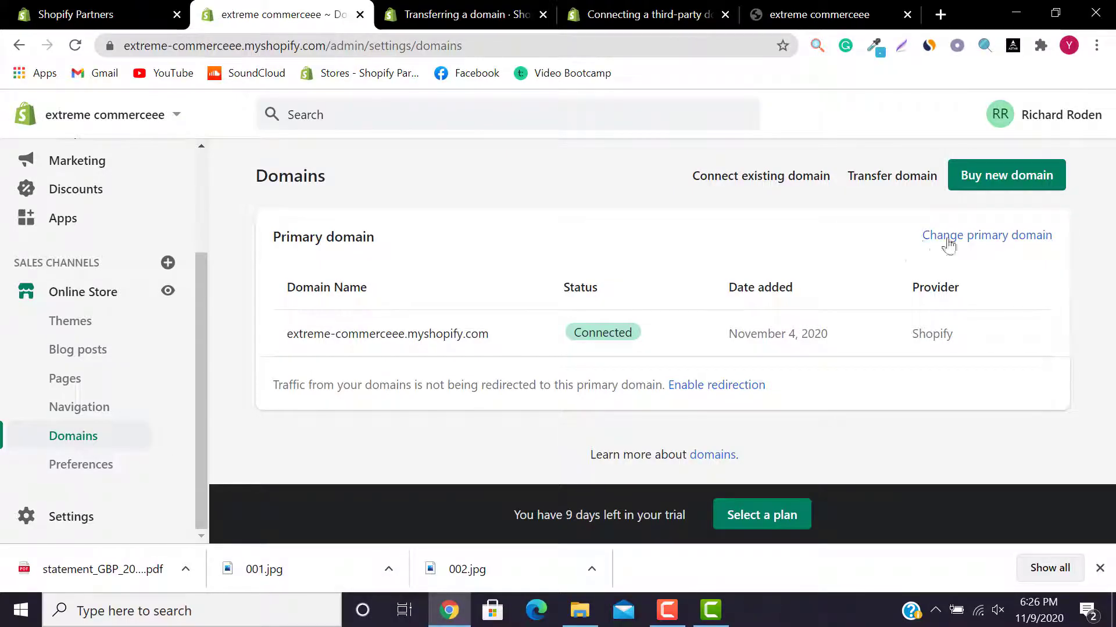
click(981, 237)
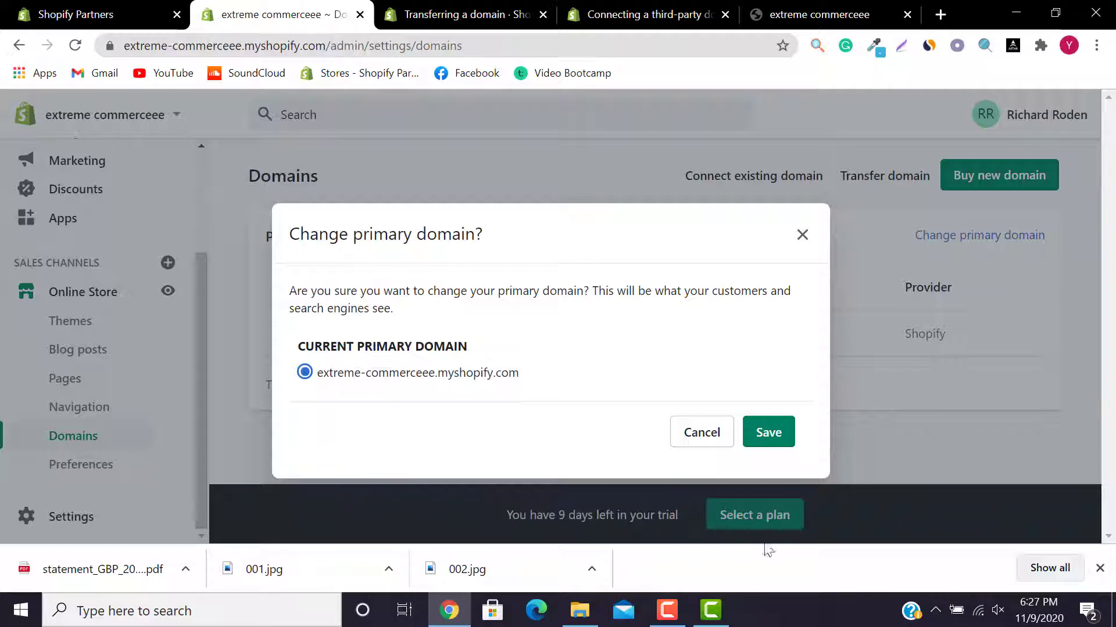
click(705, 437)
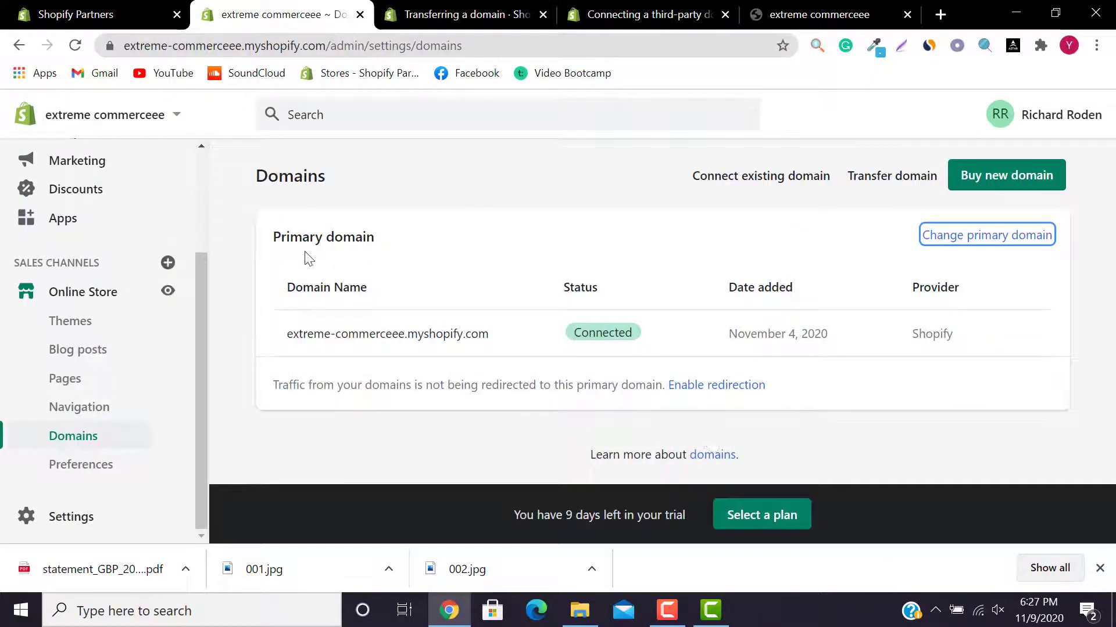